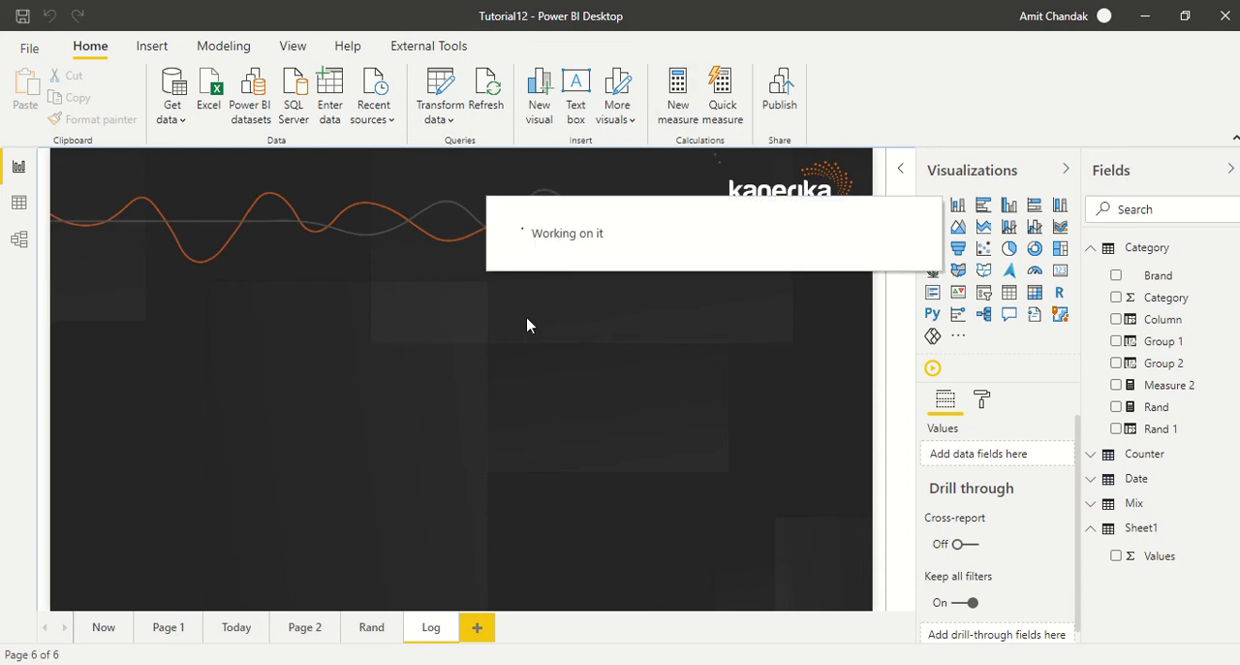
Define the new measure in the Category table as LOG(10).
{"action": "left_click", "coordinate": [224, 168]}
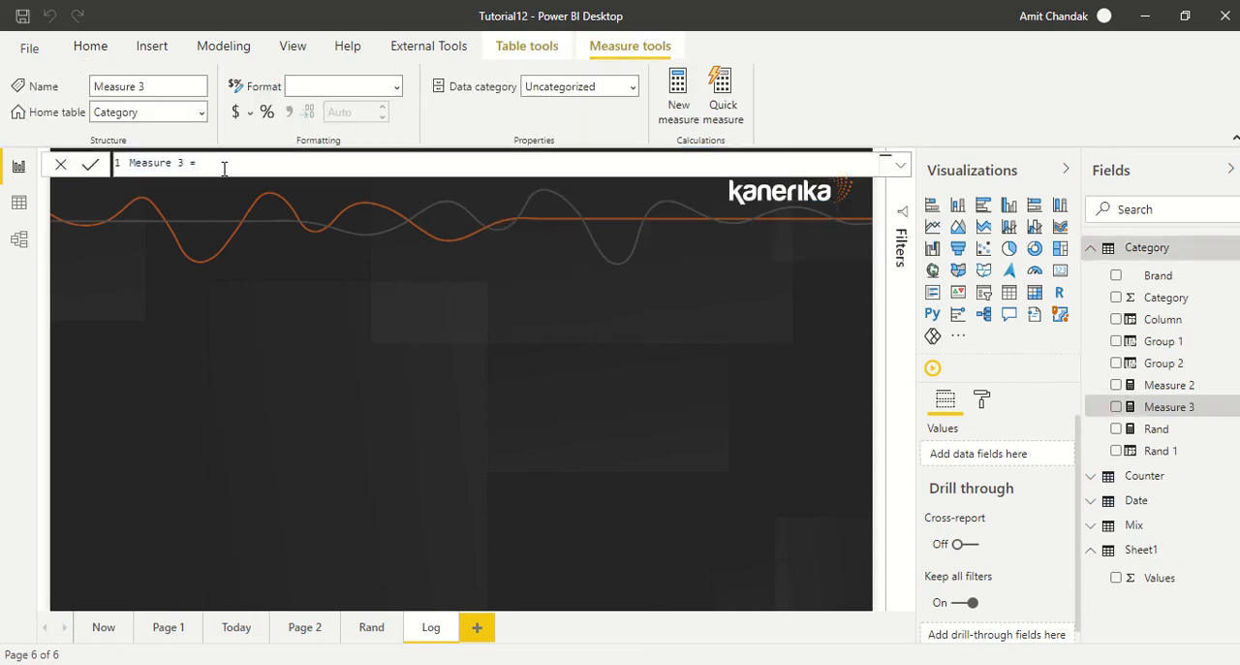
{"action": "type", "text": "LOG("}
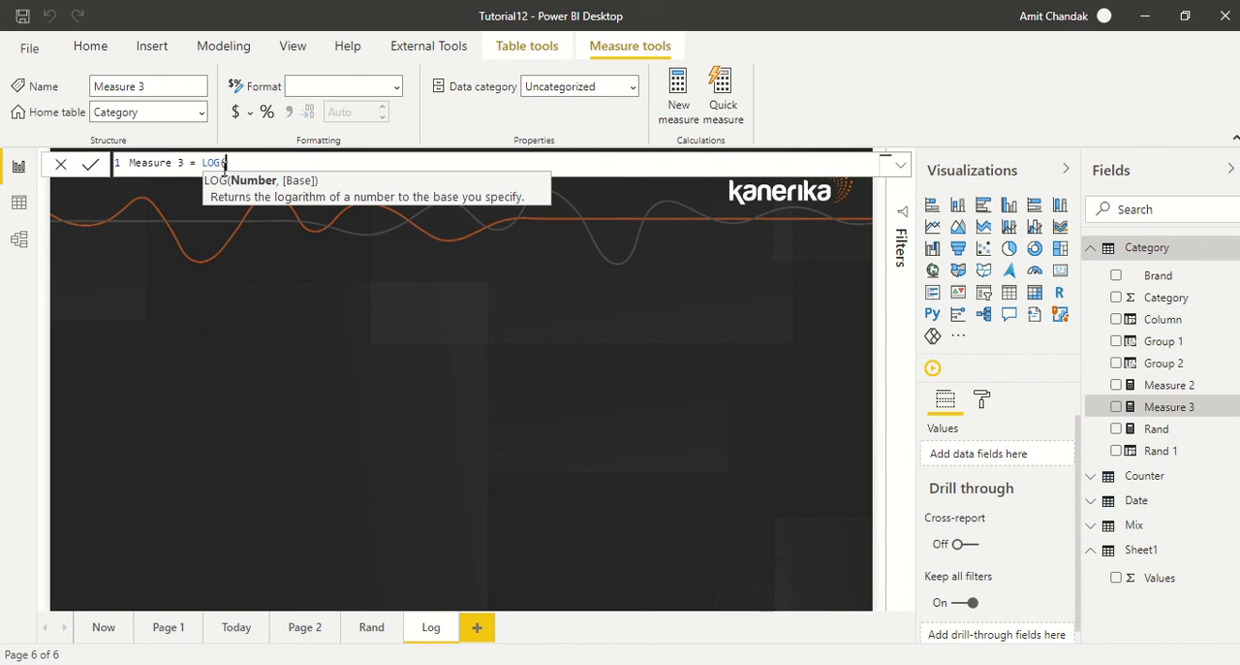
{"action": "type", "text": "10)"}
{"action": "key", "text": "Return"}
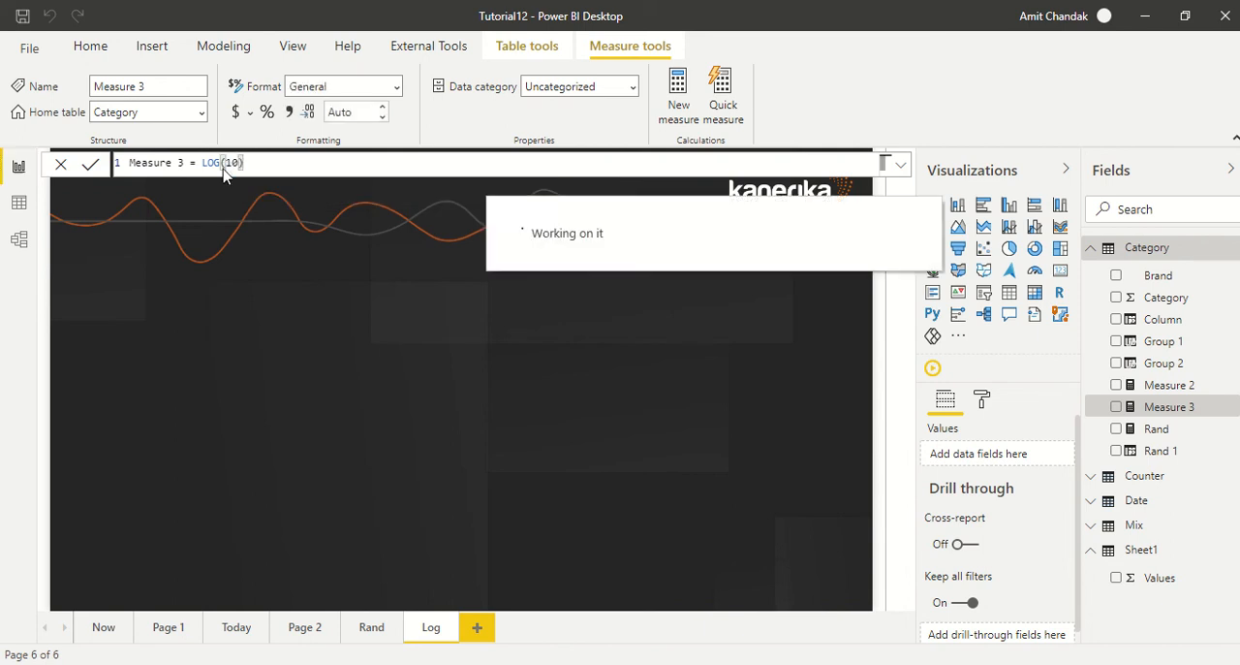
Add a card visual to the Log report page and show Measure 3 in it.
{"action": "left_click", "coordinate": [689, 346]}
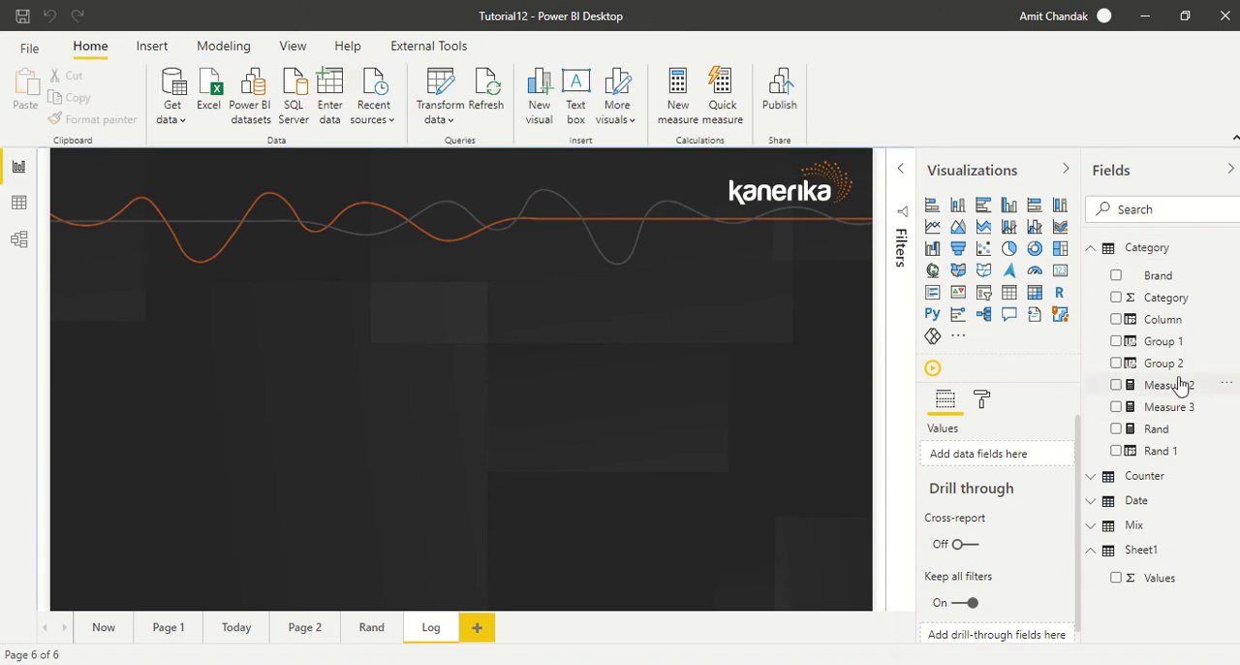
{"action": "left_click", "coordinate": [1060, 272]}
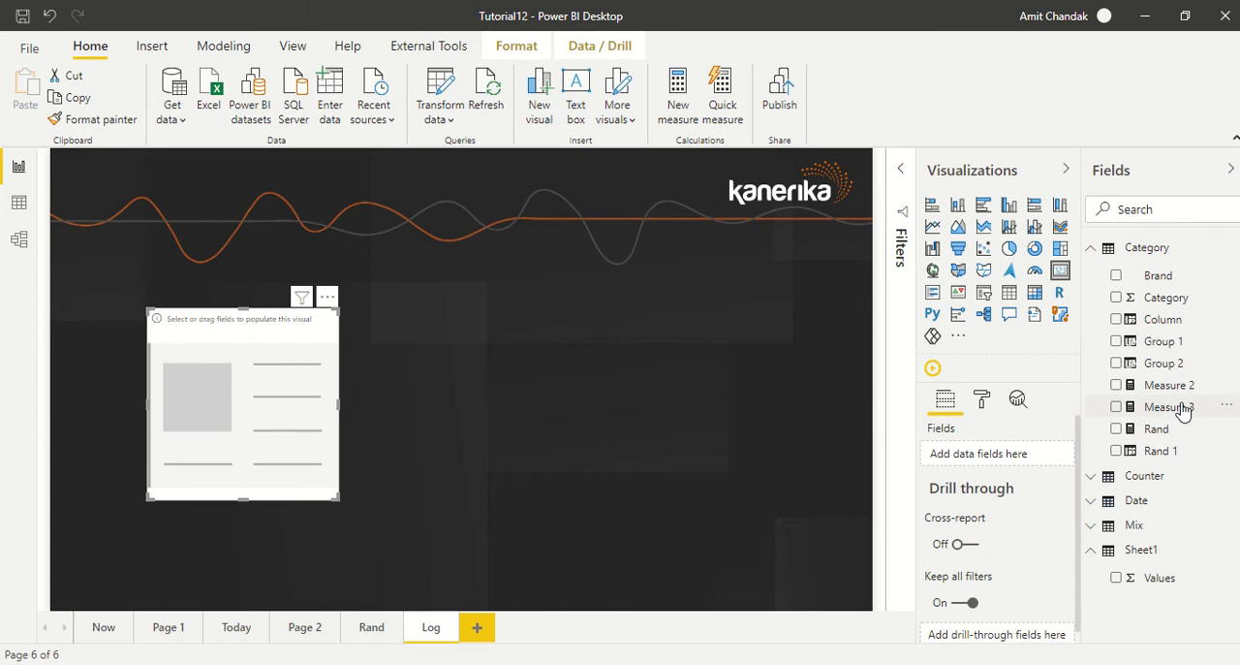
{"action": "left_click_drag", "start_coordinate": [1177, 407], "coordinate": [268, 421]}
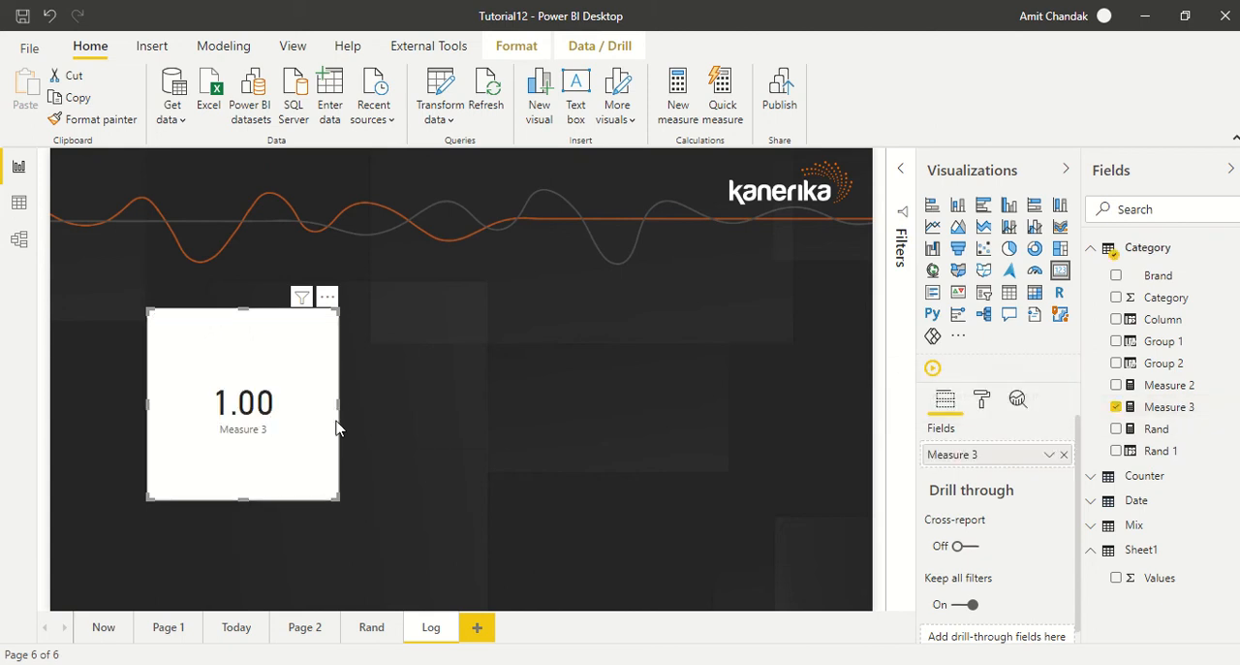
Rename Measure 3 to Log in its formula.
{"action": "left_click", "coordinate": [1172, 407]}
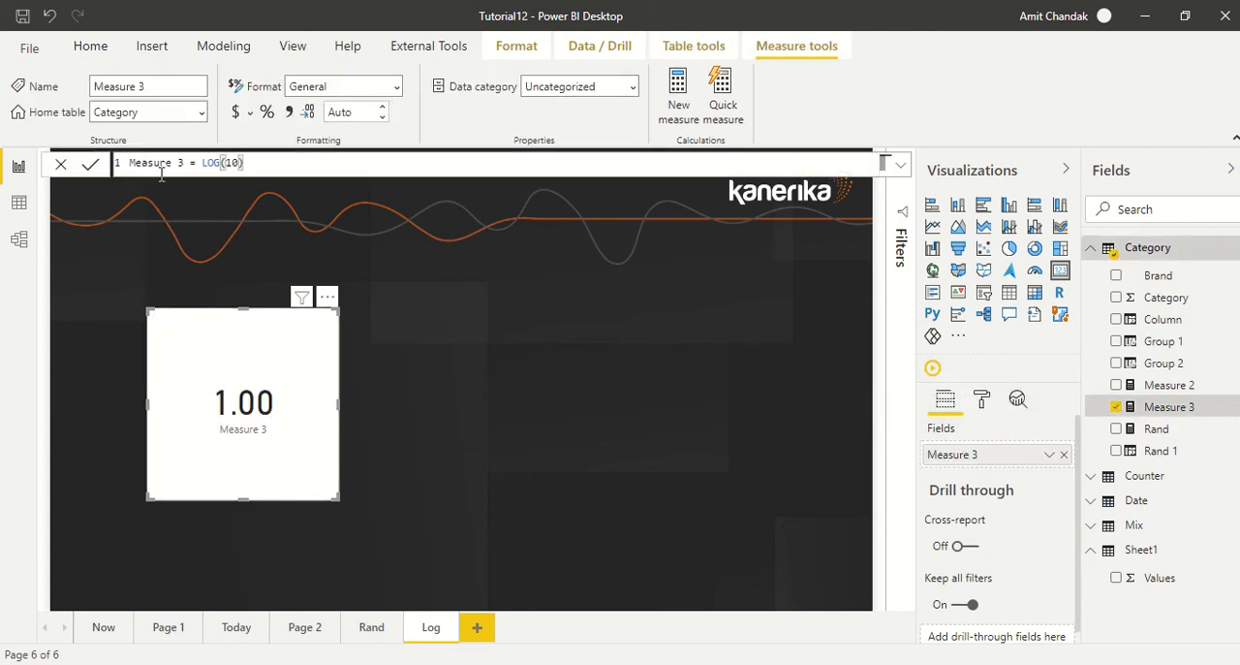
{"action": "left_click_drag", "start_coordinate": [184, 163], "coordinate": [101, 162]}
{"action": "type", "text": "Log"}
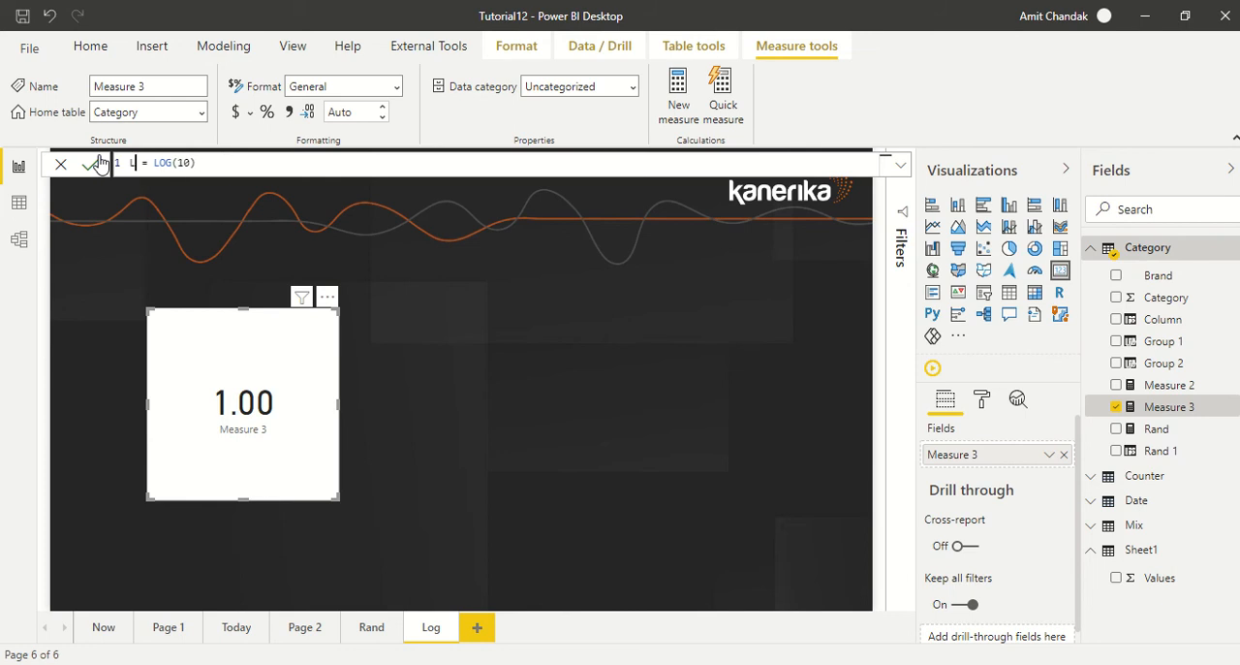
{"action": "left_click", "coordinate": [91, 164]}
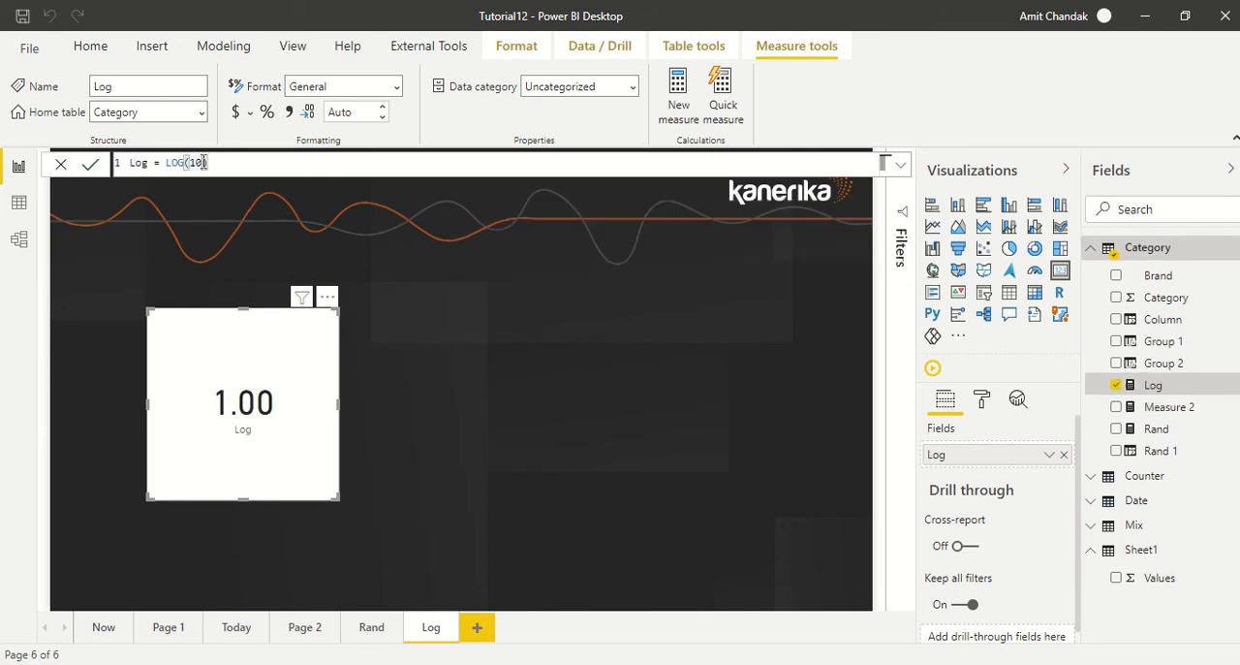
Add a base of 6 as the second argument of the Log measure's LOG function.
{"action": "left_click", "coordinate": [202, 163]}
{"action": "type", "text": ",6"}
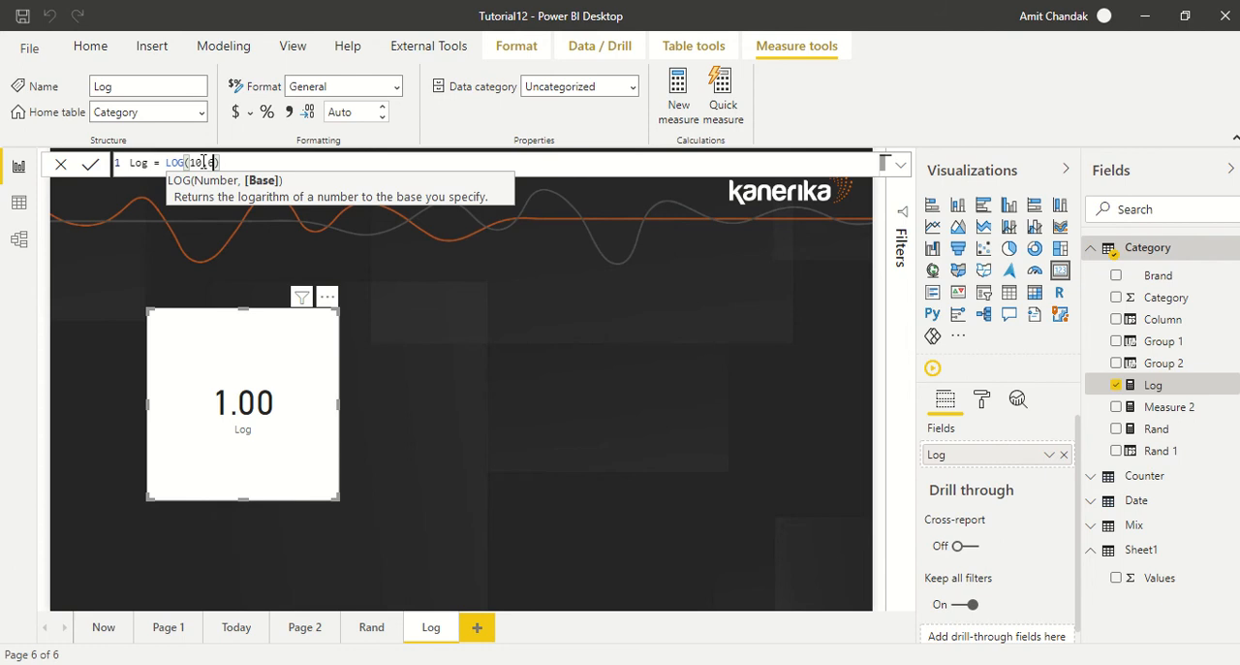
{"action": "key", "text": "Return"}
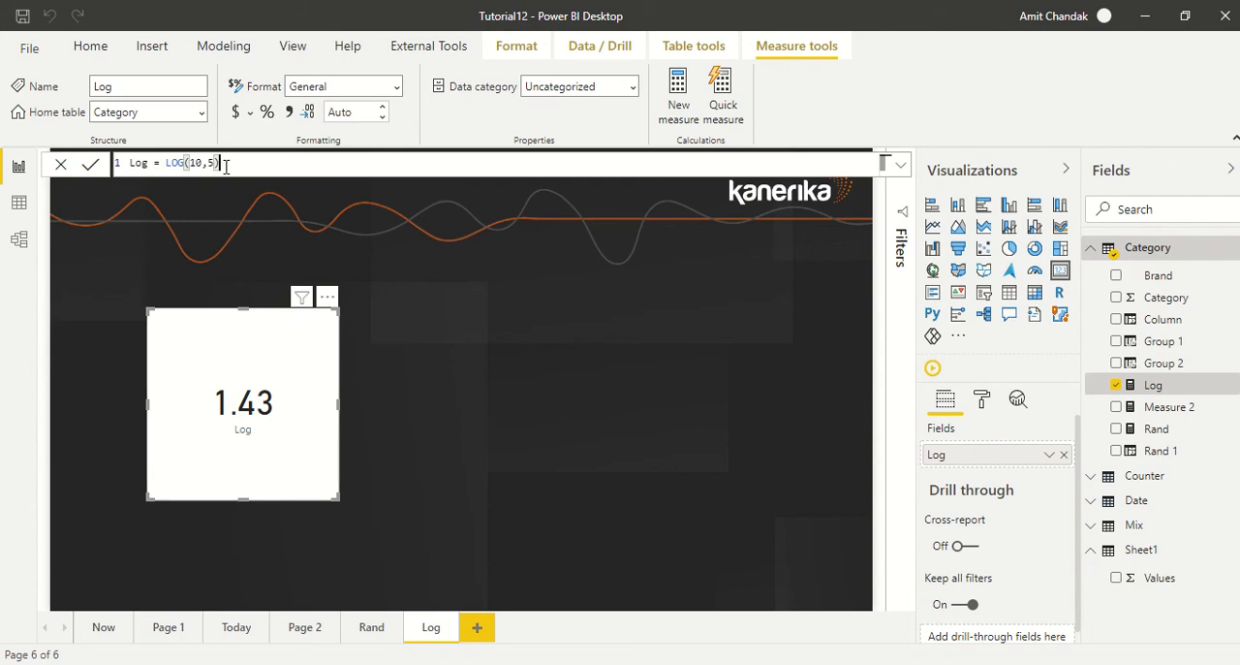
Change the Log measure's formula to LOG10(10).
{"action": "left_click_drag", "start_coordinate": [221, 162], "coordinate": [184, 162]}
{"action": "type", "text": "10("}
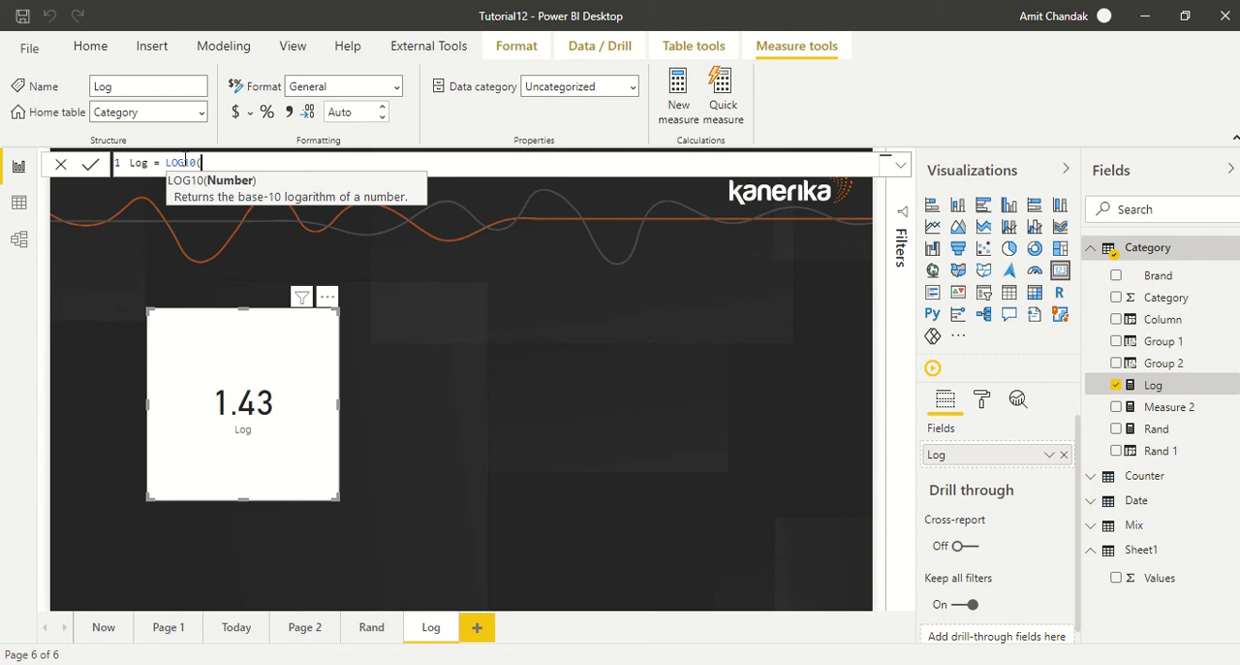
{"action": "type", "text": "10)"}
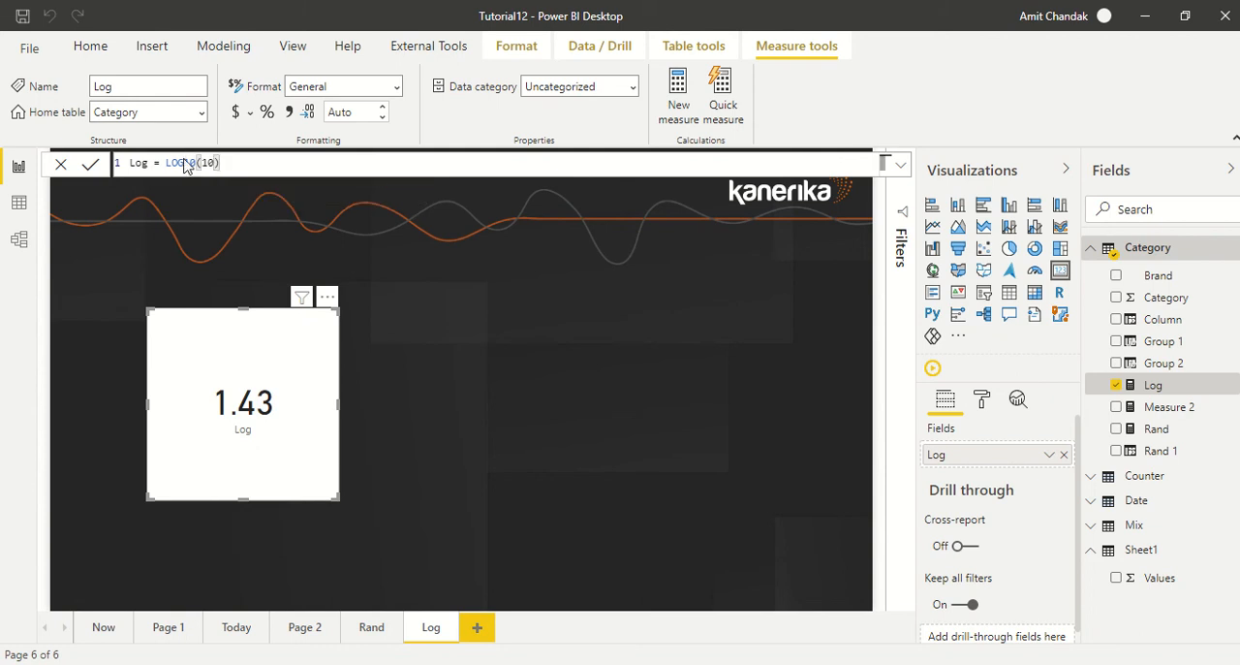
{"action": "key", "text": "Return"}
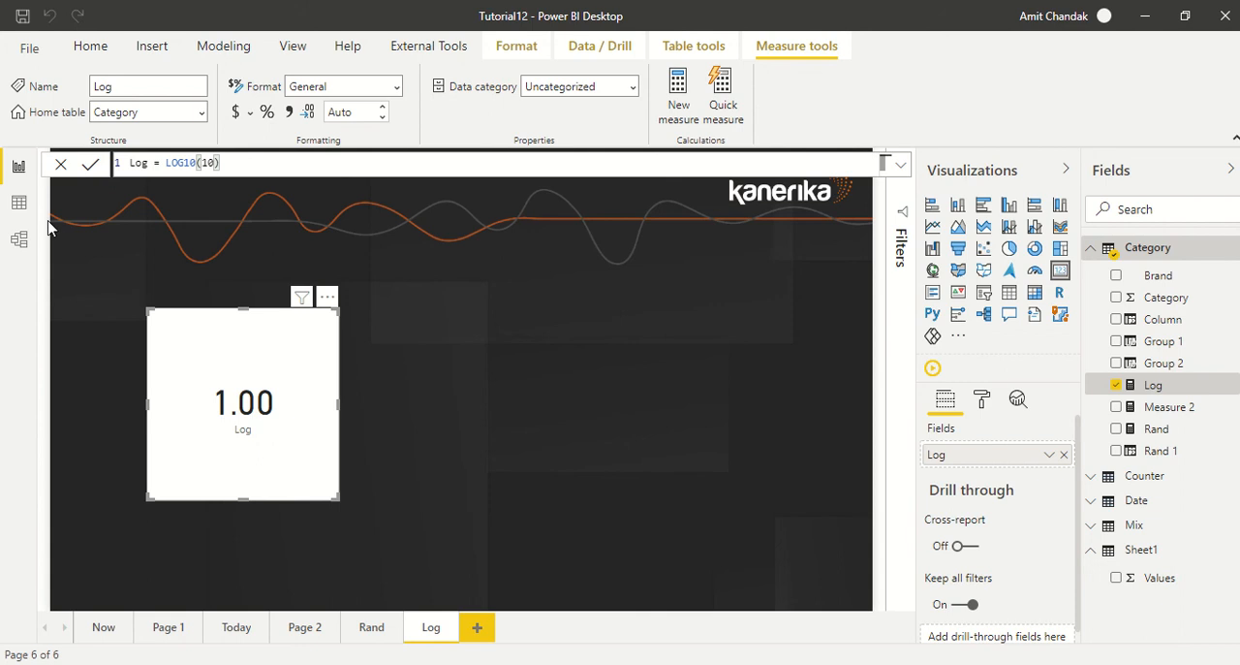
Add a calculated column named Log 1 to the Sheet1 table in the data view.
{"action": "left_click", "coordinate": [19, 202]}
{"action": "left_click", "coordinate": [73, 192]}
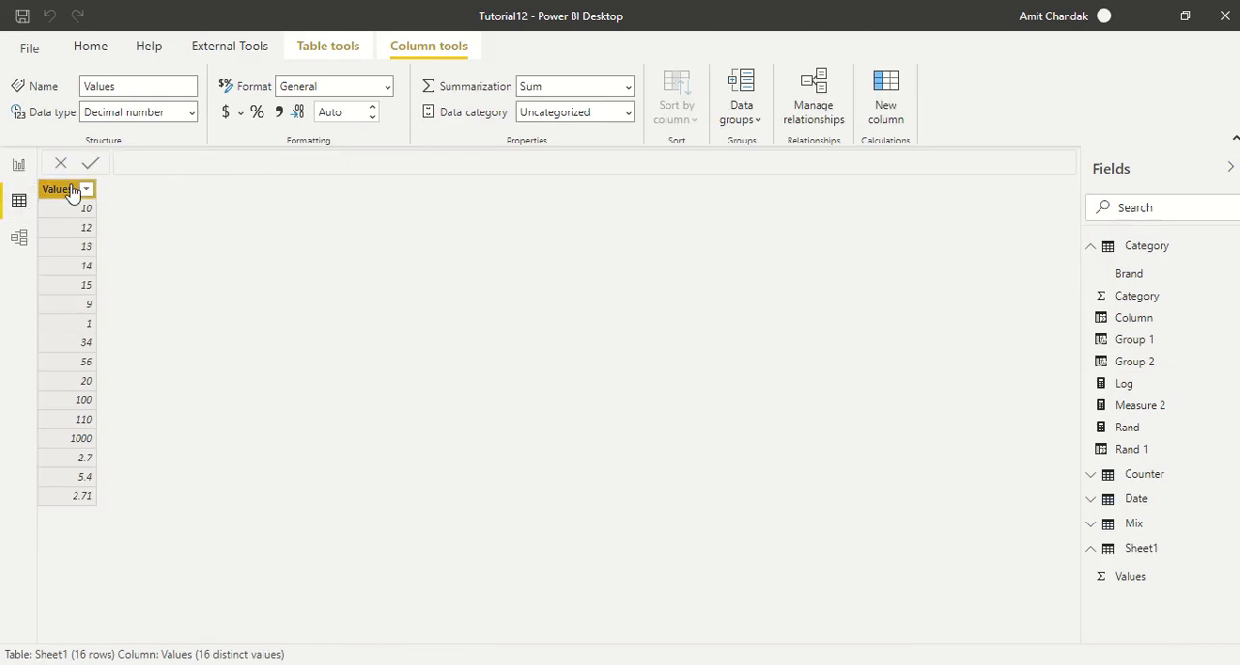
{"action": "left_click", "coordinate": [882, 117]}
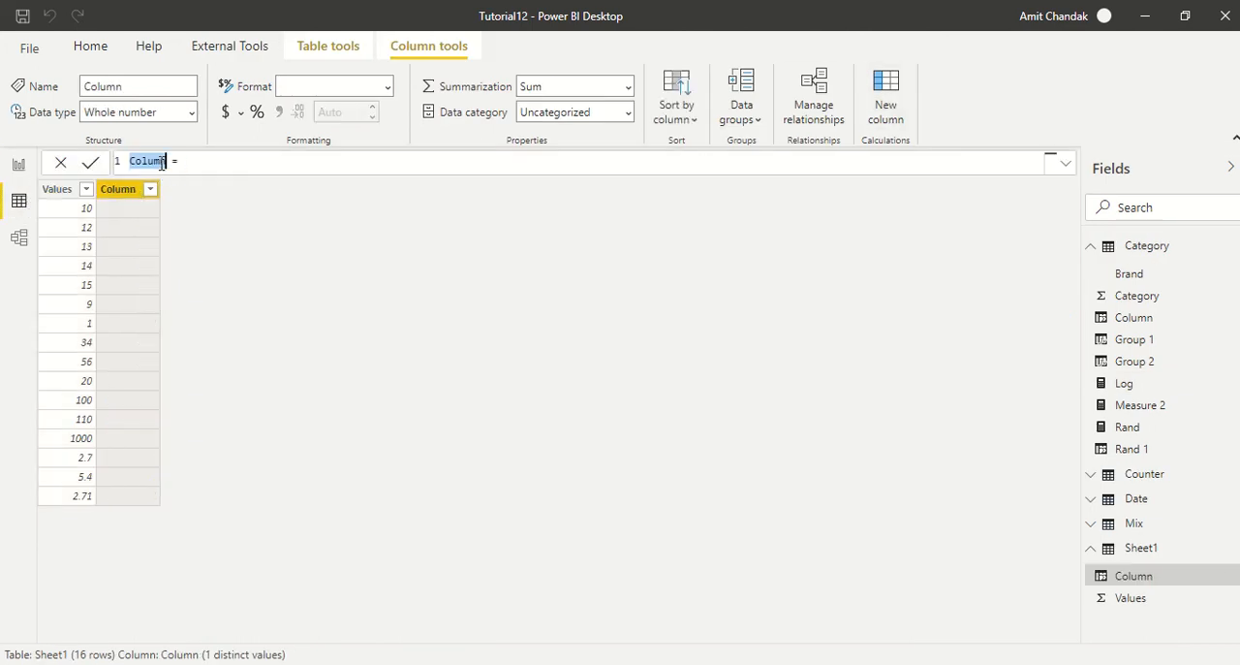
{"action": "type", "text": "Log 1 = log"}
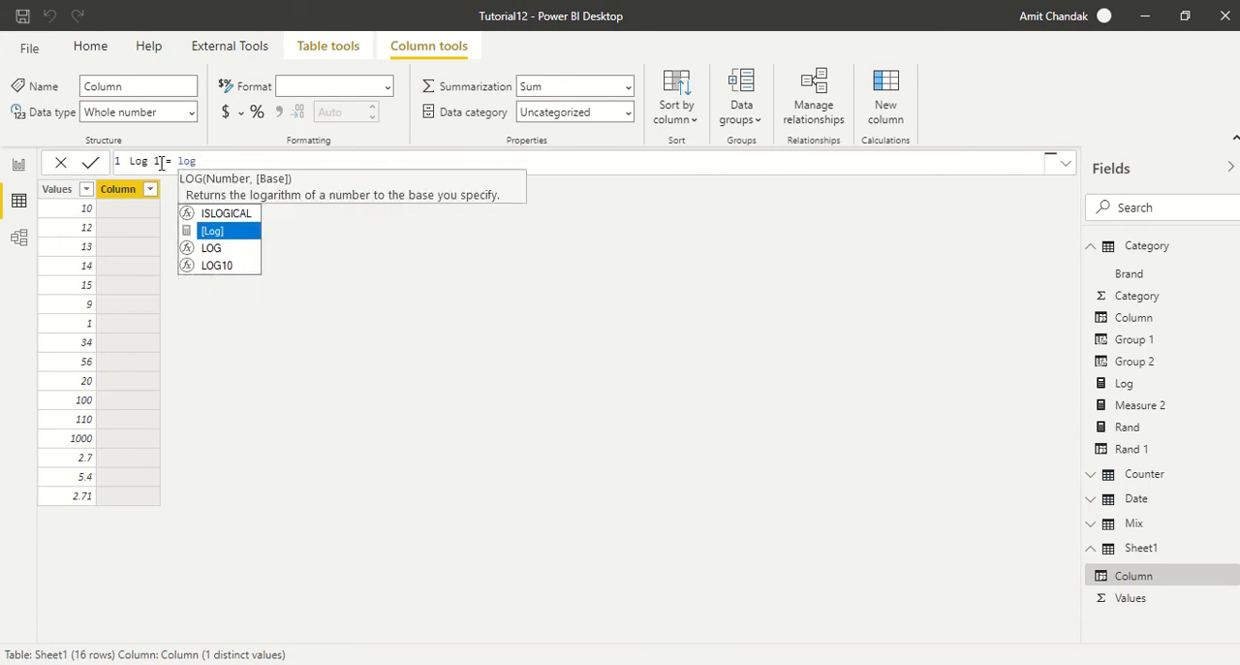
Define the Log 1 column as LOG(Sheet1[Values],2.7).
{"action": "key", "text": "Down"}
{"action": "key", "text": "Tab"}
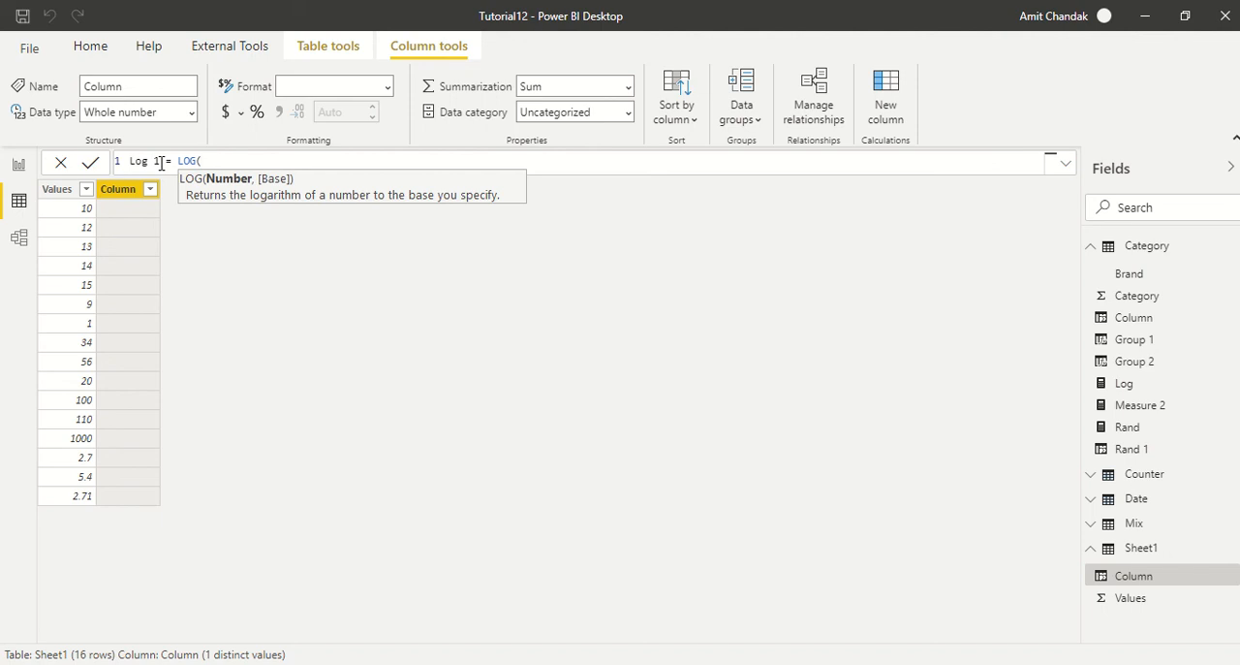
{"action": "type", "text": "va"}
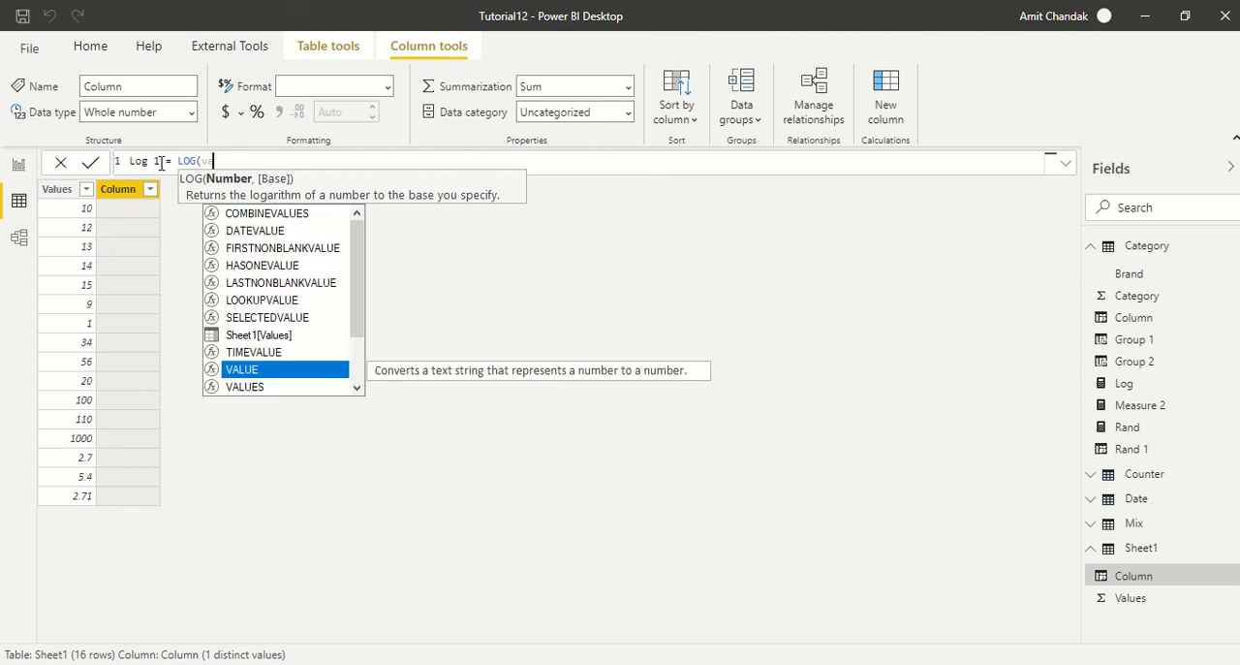
{"action": "key", "text": "Up"}
{"action": "key", "text": "Up"}
{"action": "key", "text": "Tab"}
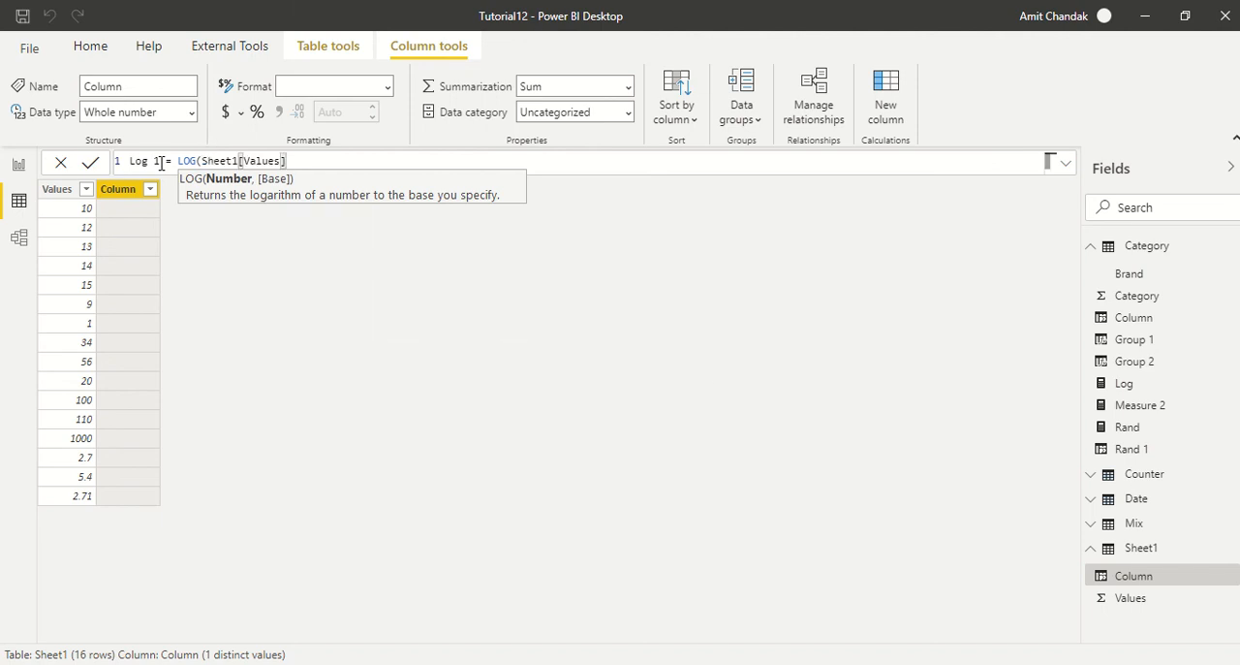
{"action": "type", "text": ",2."}
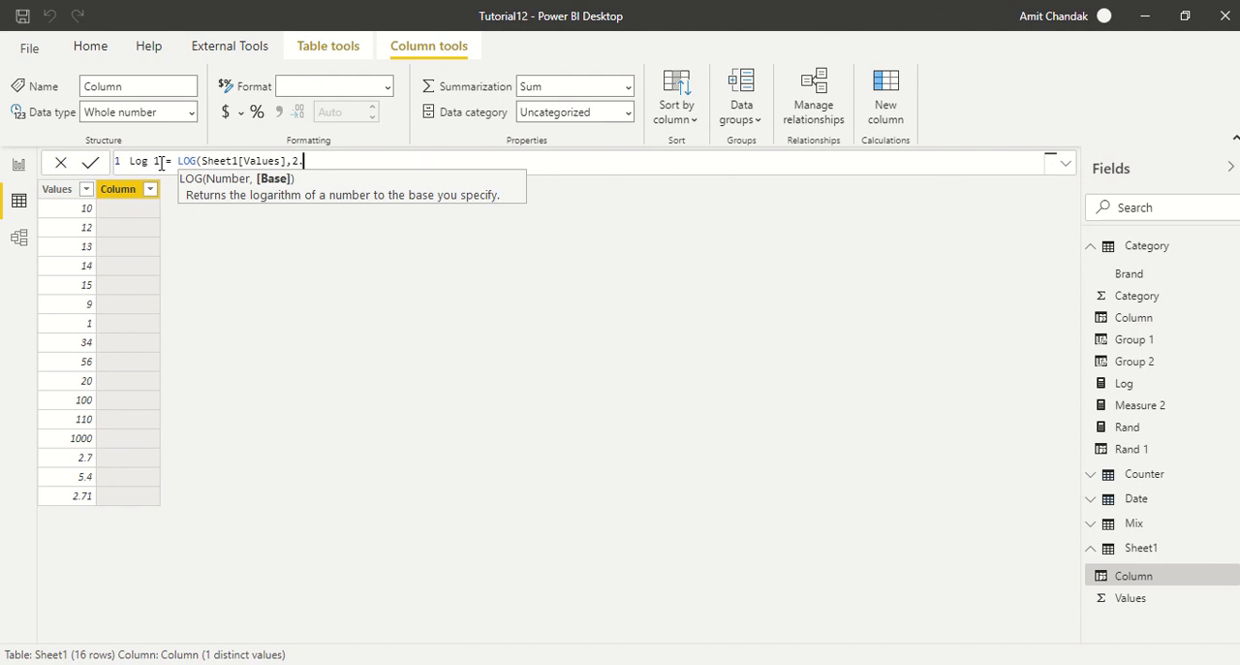
{"action": "type", "text": "7)"}
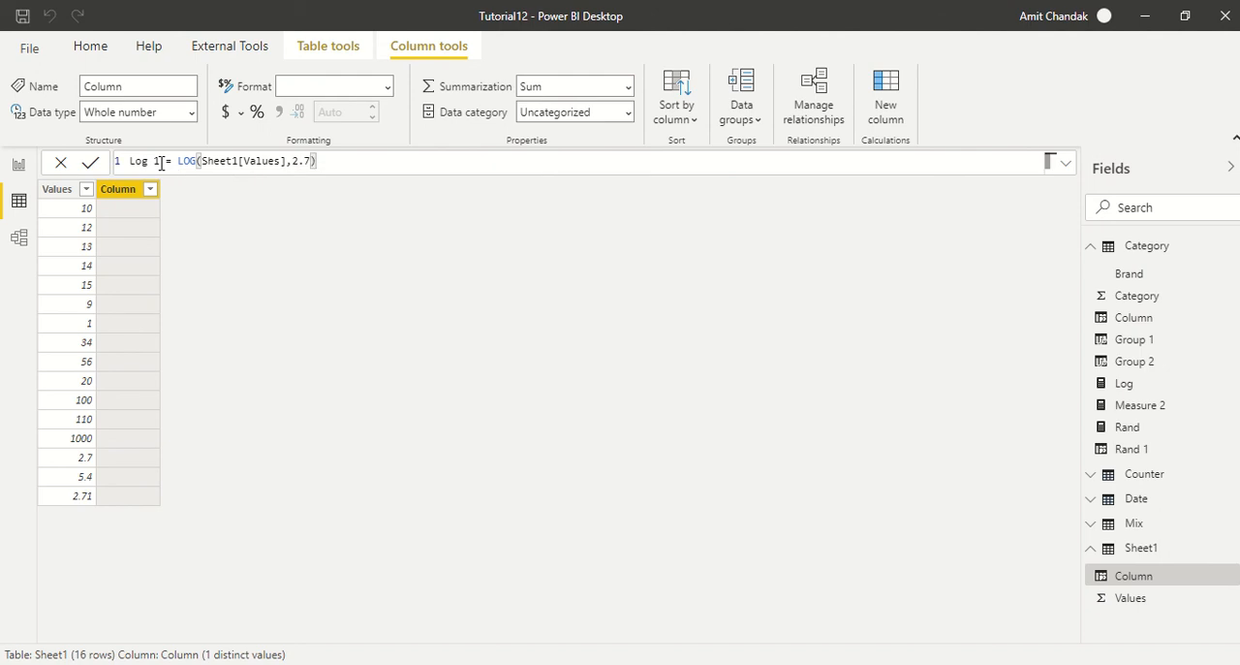
{"action": "key", "text": "Return"}
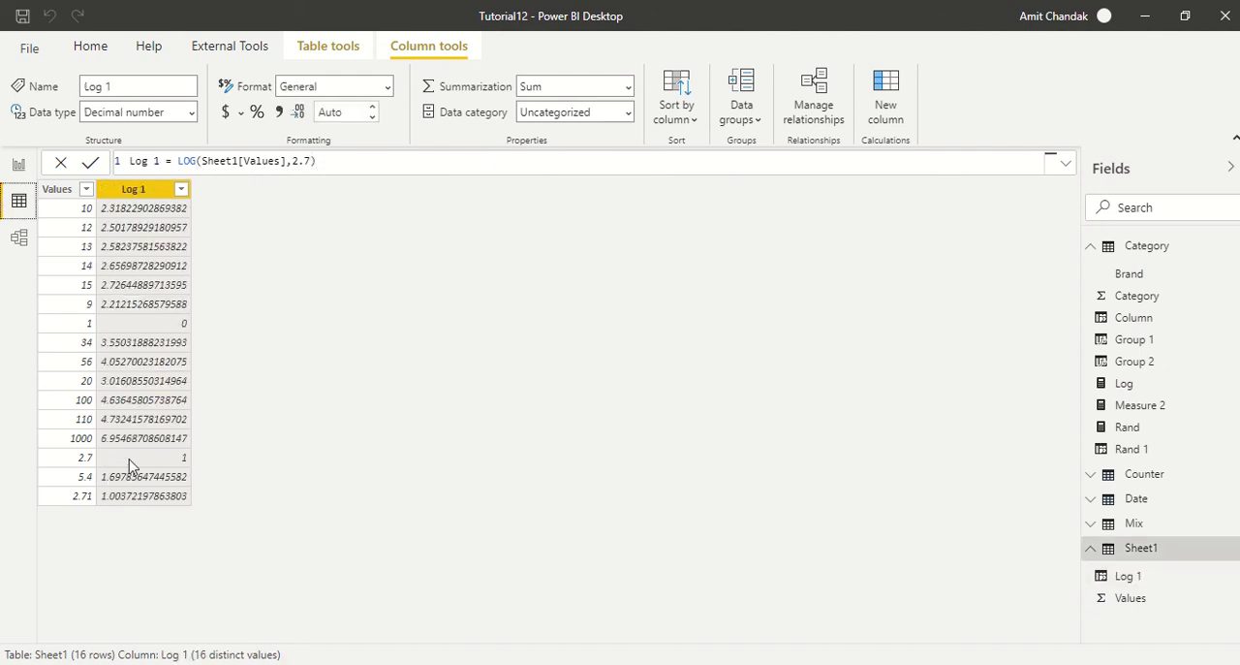
Set the logarithm base in the Log 1 column's formula to 2.71.
{"action": "left_click", "coordinate": [309, 161]}
{"action": "type", "text": "1"}
{"action": "key", "text": "Return"}
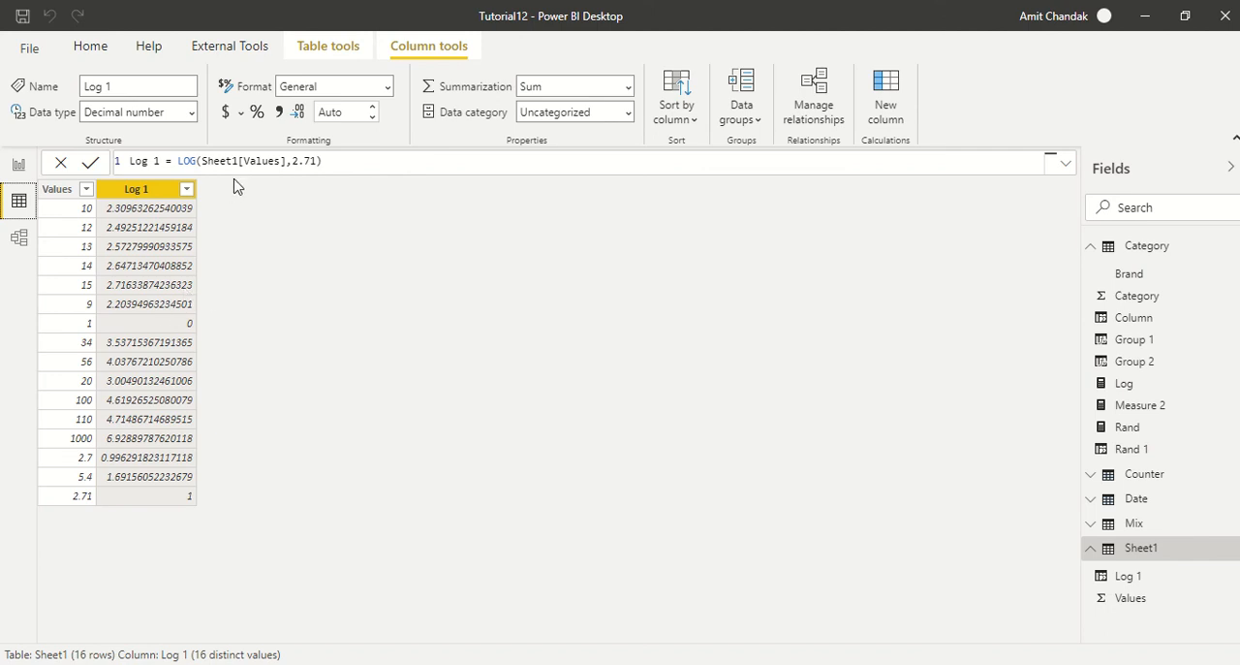
Set the logarithm base in the Log 1 column's formula to 2.
{"action": "left_click_drag", "start_coordinate": [318, 161], "coordinate": [301, 163]}
{"action": "key", "text": "BackSpace"}
{"action": "left_click", "coordinate": [339, 334]}
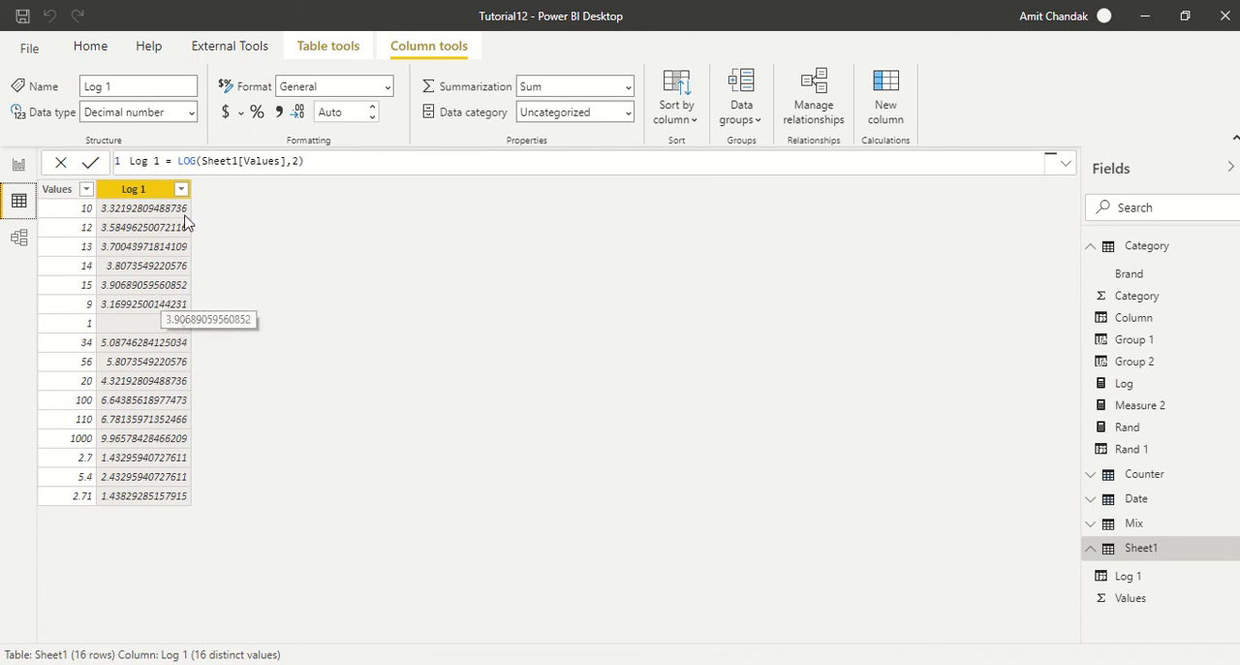
Add another calculated column to Sheet1 and begin its formula with the LOG10 function.
{"action": "left_click", "coordinate": [886, 102]}
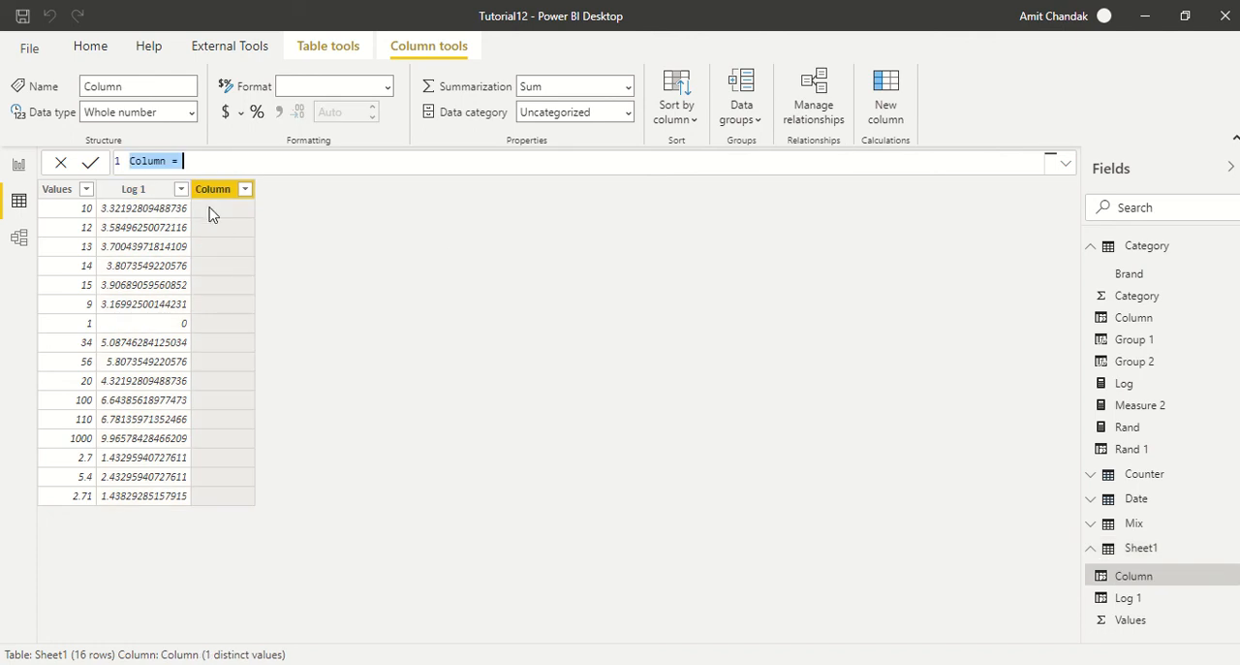
{"action": "type", "text": "log"}
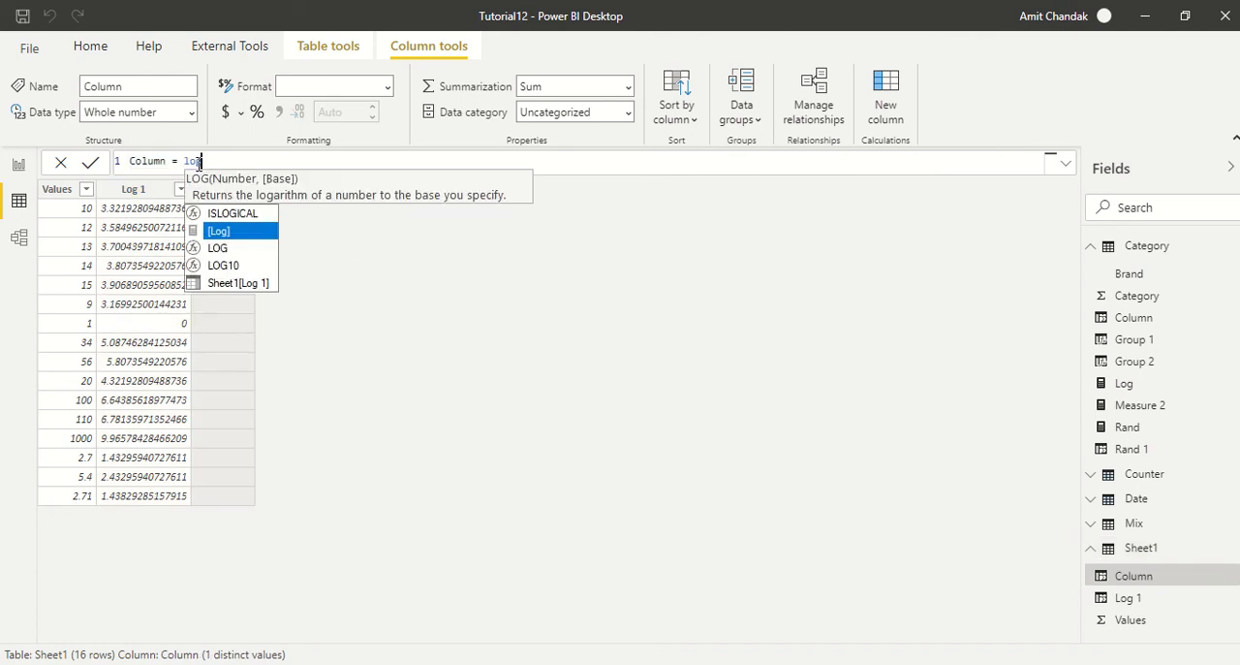
{"action": "key", "text": "Down"}
{"action": "key", "text": "Down"}
{"action": "key", "text": "Tab"}
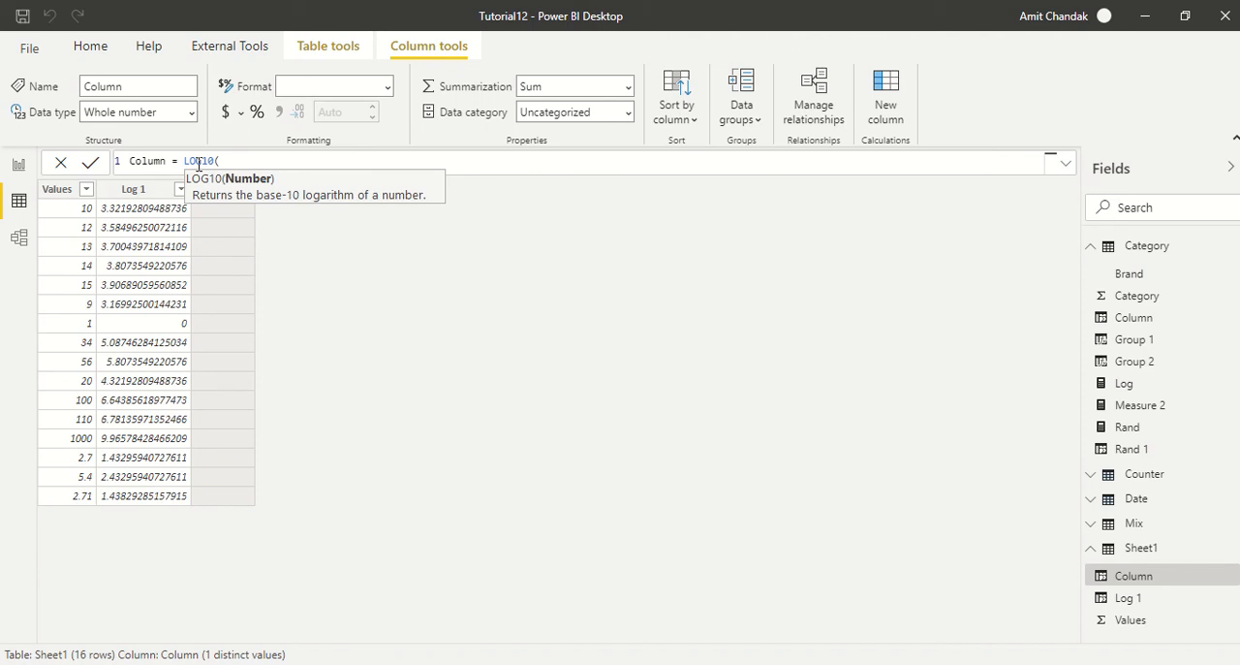
{"action": "type", "text": "Va"}
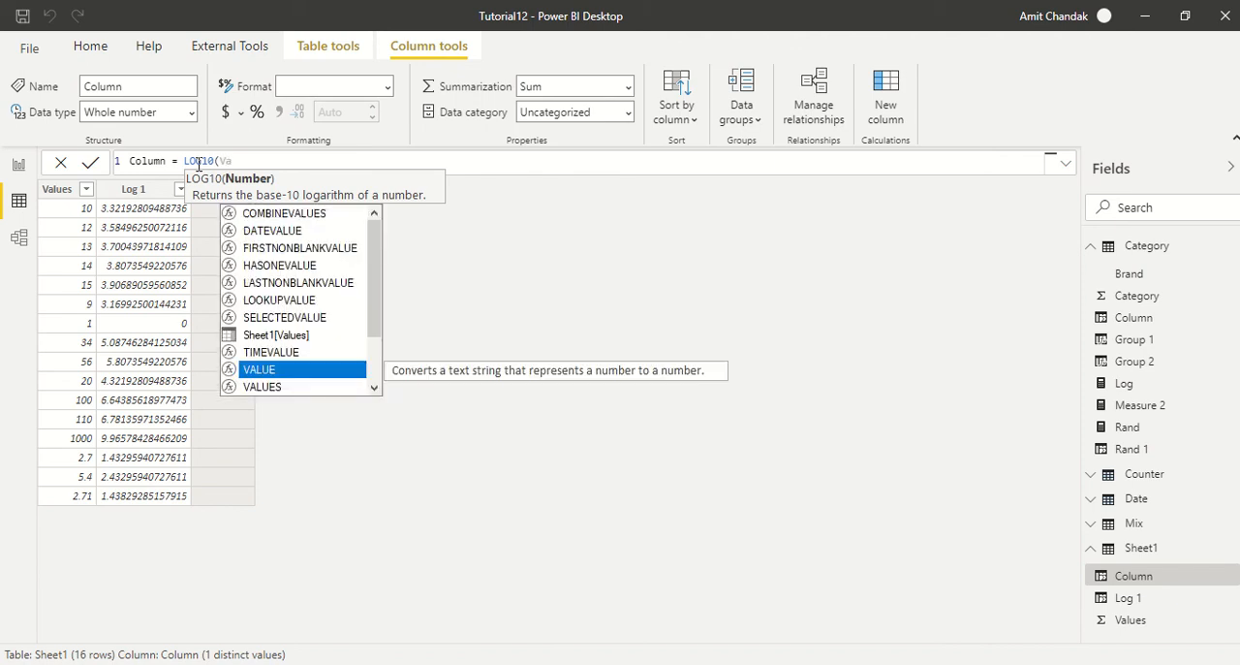
{"action": "key", "text": "Down"}
{"action": "key", "text": "Tab"}
{"action": "key", "text": "BackSpace"}
{"action": "key", "text": "BackSpace"}
{"action": "key", "text": "BackSpace"}
{"action": "key", "text": "BackSpace"}
{"action": "key", "text": "BackSpace"}
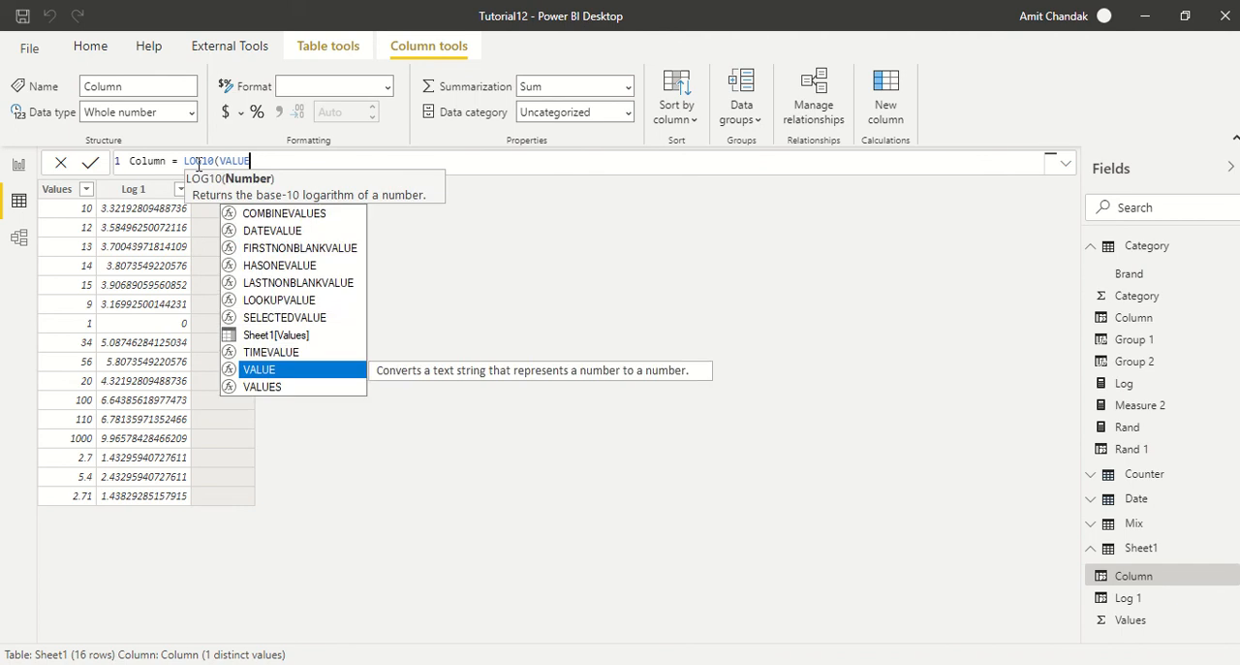
{"action": "key", "text": "BackSpace"}
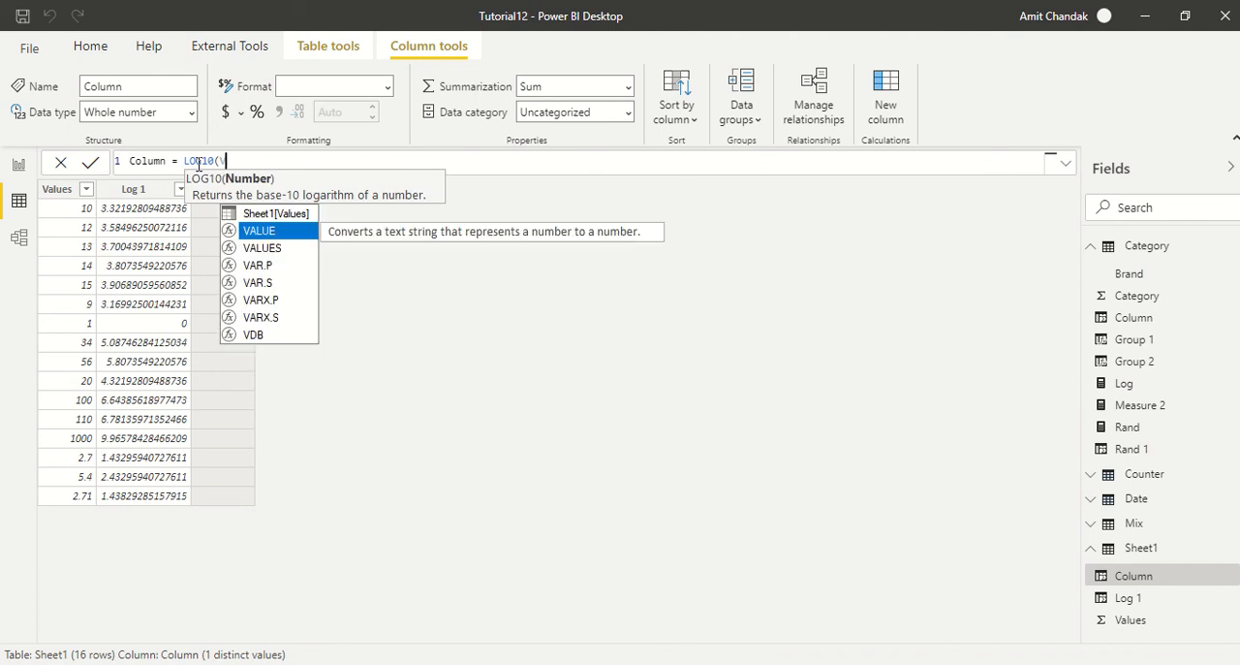
Complete the new column's LOG10 formula with Sheet1[Values] as its argument and commit it.
{"action": "key", "text": "Up"}
{"action": "key", "text": "Tab"}
{"action": "type", "text": ")"}
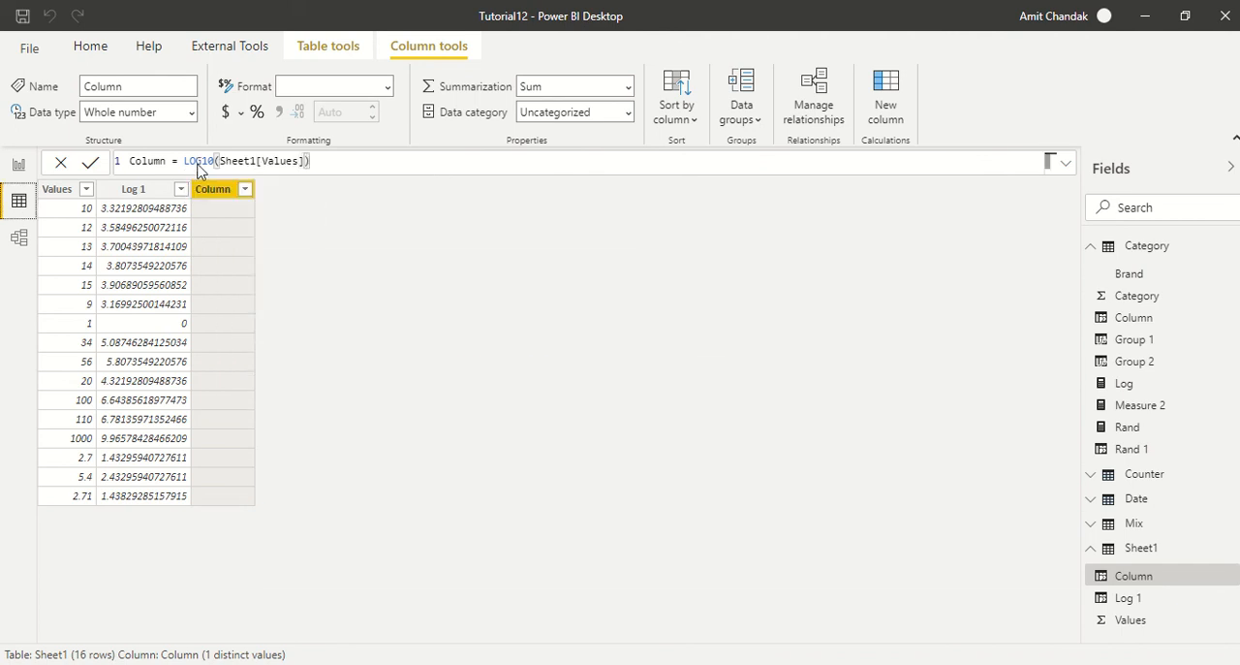
{"action": "key", "text": "Return"}
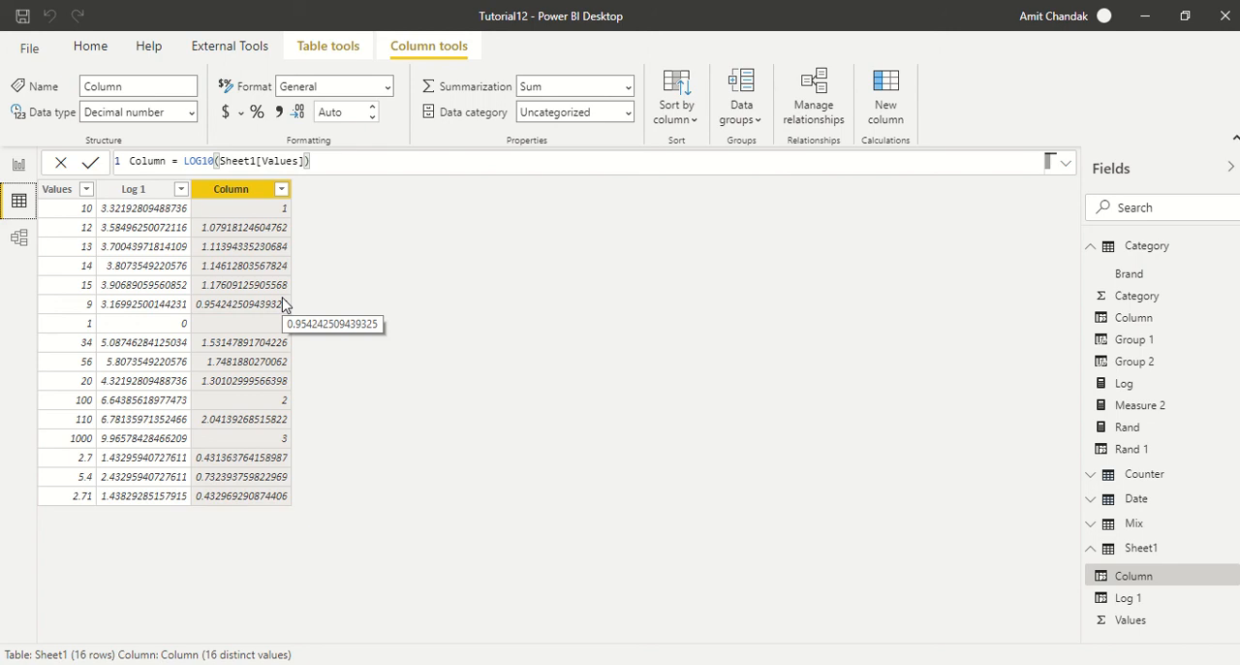
Return to the report view and move the Log card toward the page's upper-left area.
{"action": "left_click", "coordinate": [16, 167]}
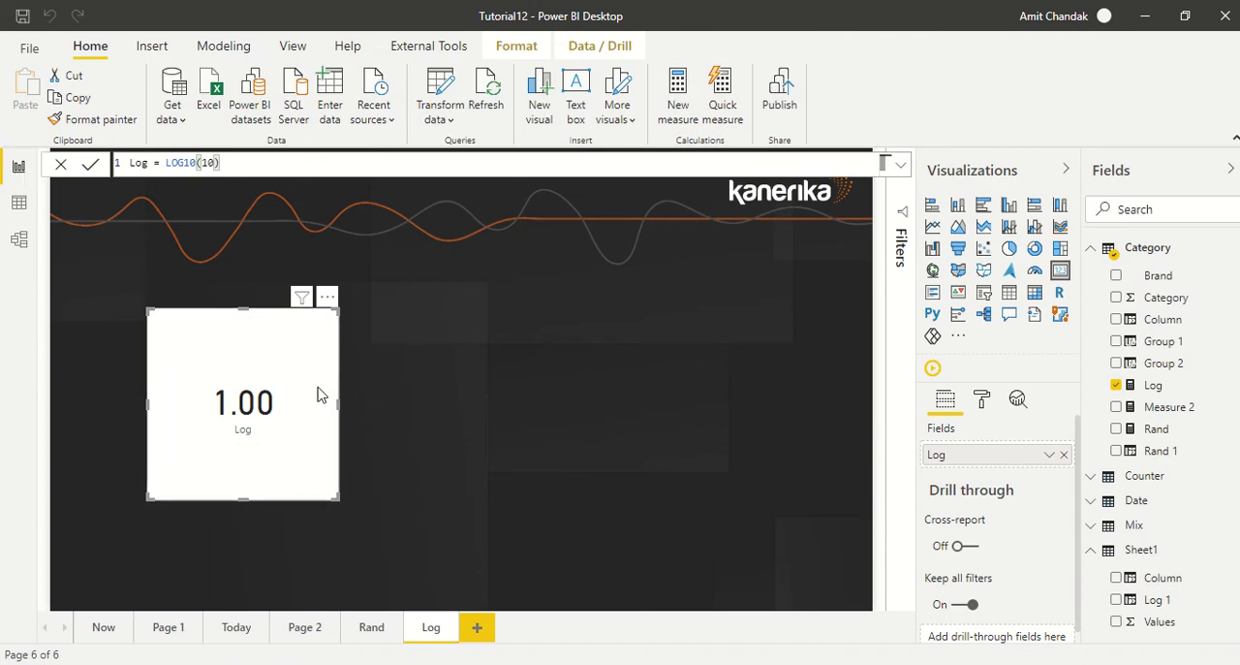
{"action": "left_click_drag", "start_coordinate": [320, 394], "coordinate": [249, 348]}
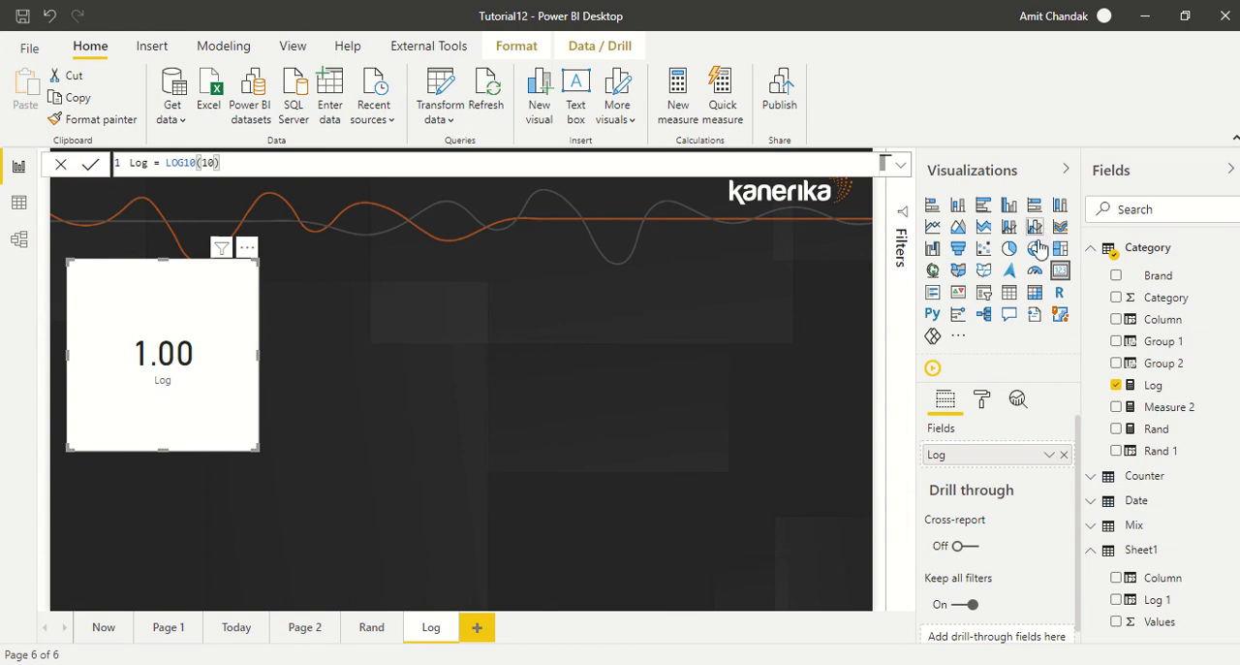
Convert the Log card to a line chart with Brand on its axis, and reposition and enlarge it on the page.
{"action": "left_click", "coordinate": [932, 226]}
{"action": "left_click_drag", "start_coordinate": [204, 362], "coordinate": [280, 369]}
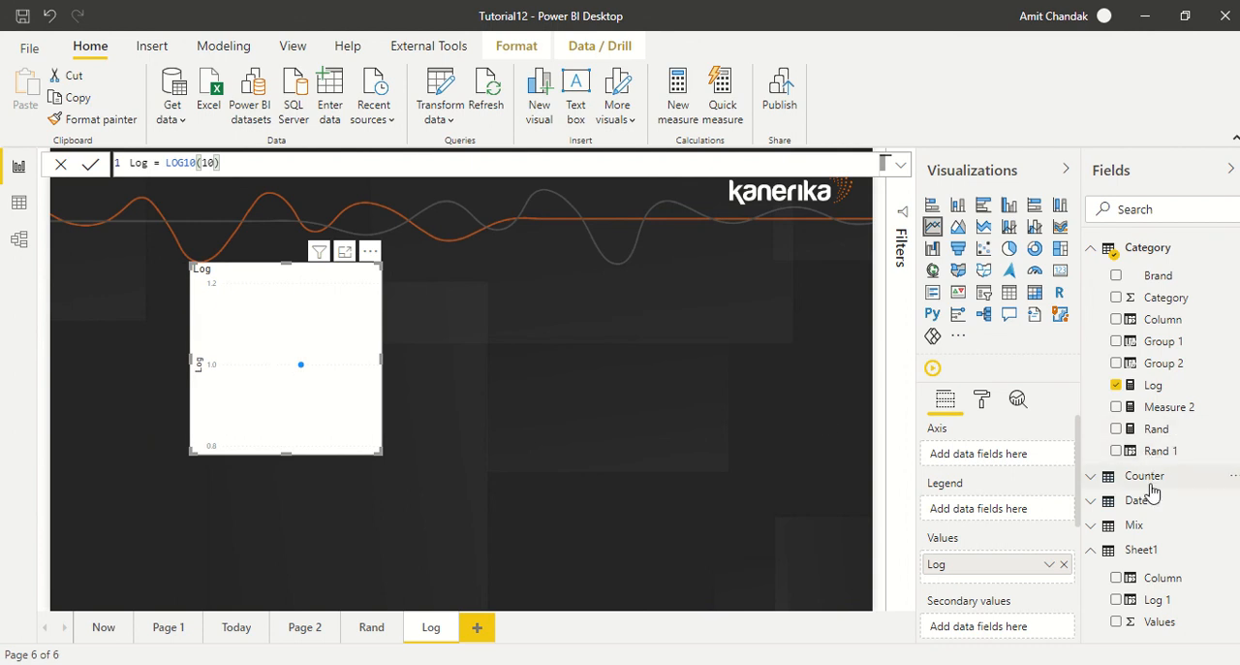
{"action": "left_click_drag", "start_coordinate": [1160, 285], "coordinate": [300, 369]}
{"action": "left_click_drag", "start_coordinate": [376, 452], "coordinate": [536, 502]}
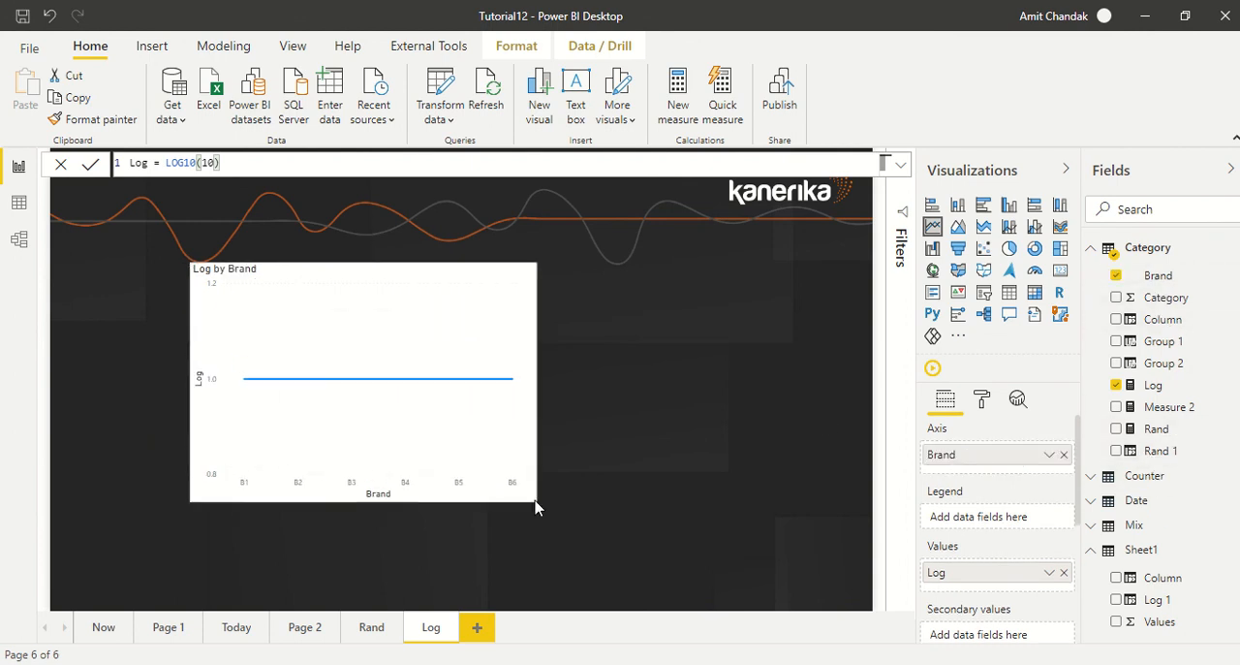
Replace the Log measure with the Category field in the line chart's values.
{"action": "left_click_drag", "start_coordinate": [1165, 299], "coordinate": [1011, 587]}
{"action": "left_click", "coordinate": [1064, 573]}
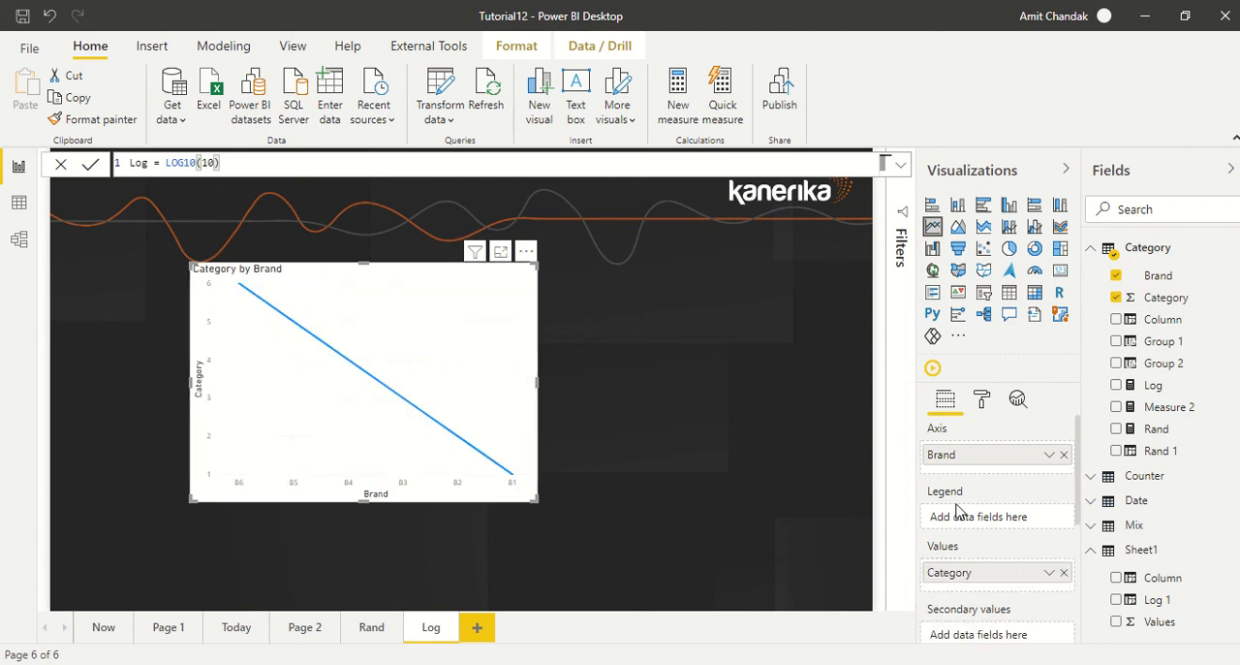
Set the line chart's Y axis scale type to Log.
{"action": "left_click", "coordinate": [985, 401]}
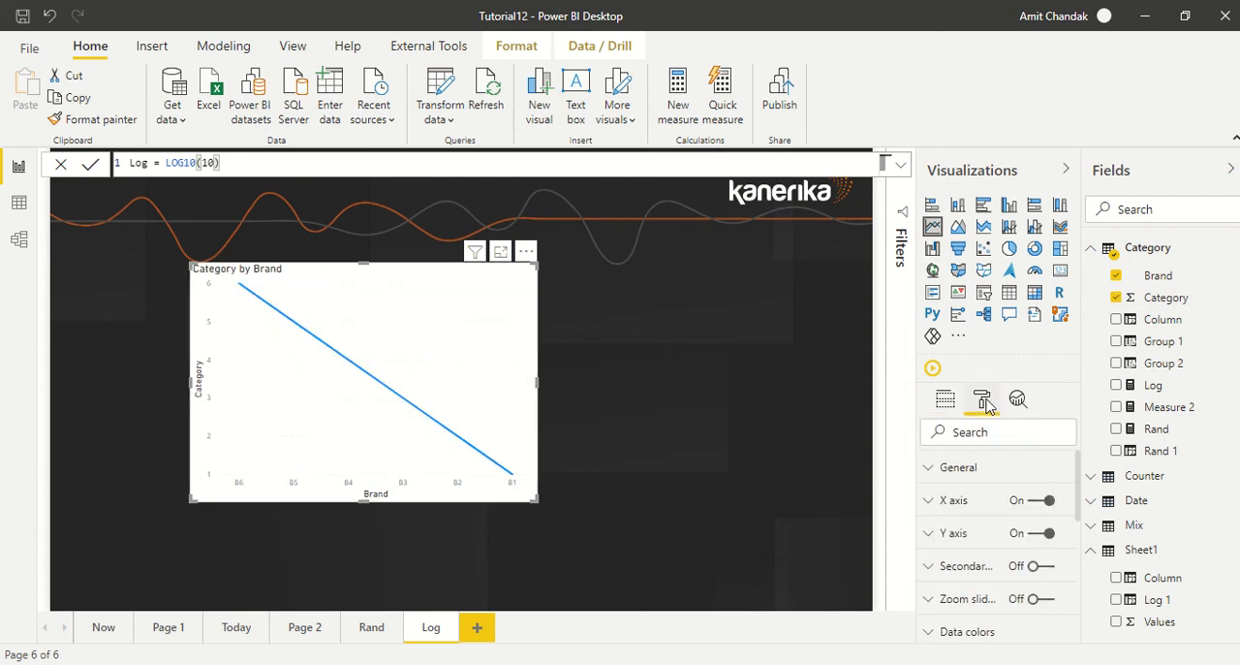
{"action": "left_click", "coordinate": [990, 514]}
{"action": "scroll", "coordinate": [1016, 509], "scroll_direction": "down", "scroll_amount": 3}
{"action": "scroll", "coordinate": [1019, 514], "scroll_direction": "down", "scroll_amount": 5}
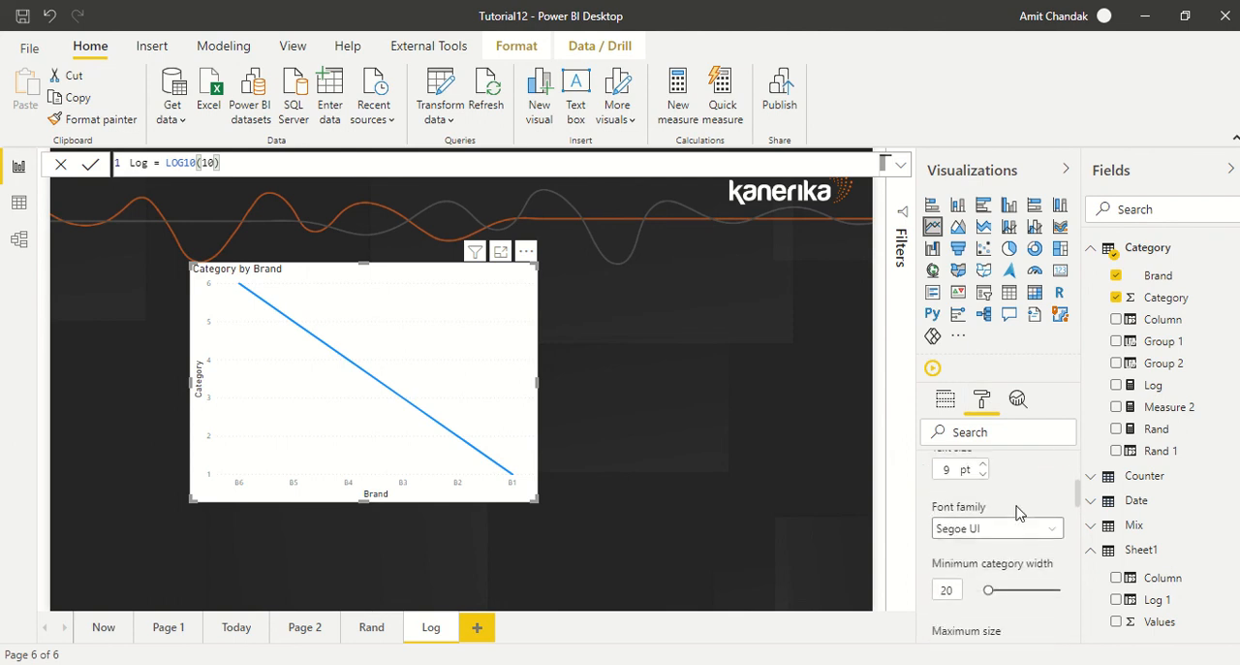
{"action": "scroll", "coordinate": [957, 477], "scroll_direction": "up", "scroll_amount": 6}
{"action": "scroll", "coordinate": [958, 477], "scroll_direction": "up", "scroll_amount": 2}
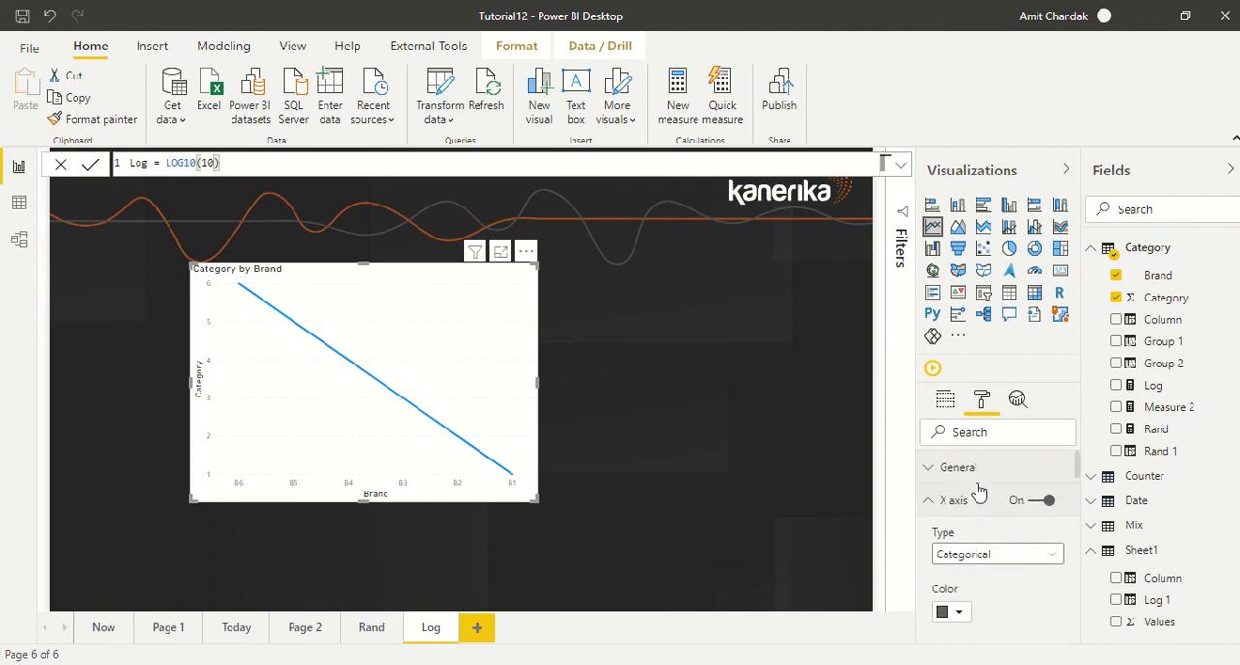
{"action": "left_click", "coordinate": [948, 501]}
{"action": "left_click", "coordinate": [982, 535]}
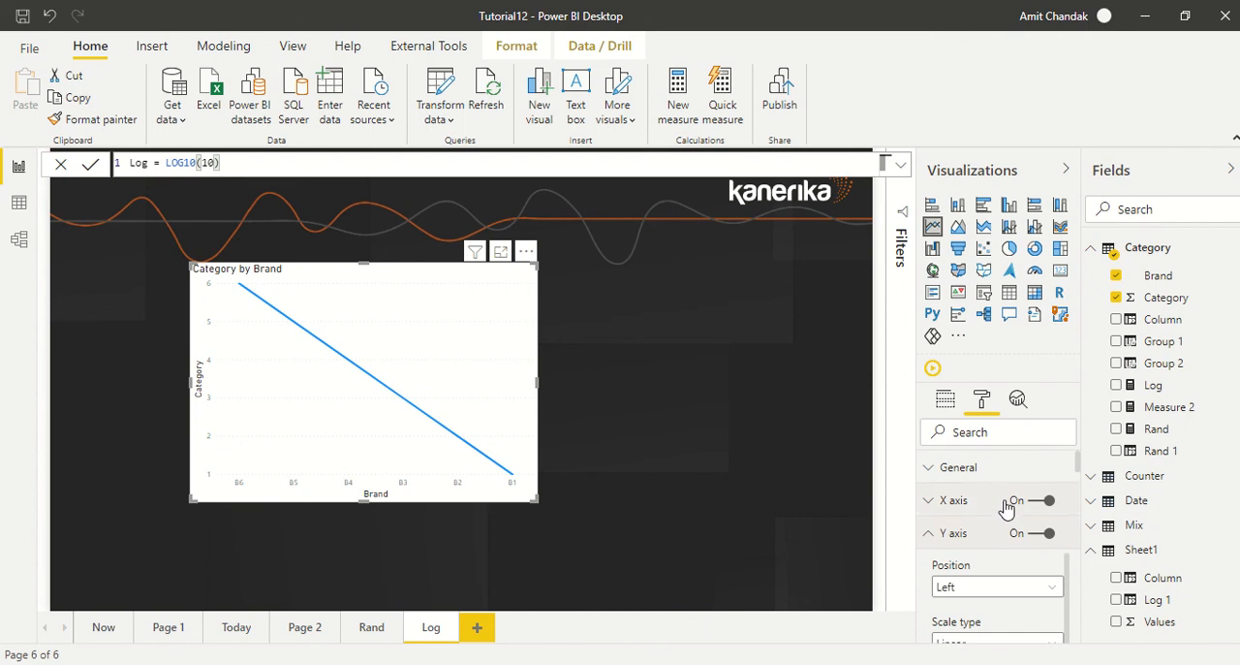
{"action": "scroll", "coordinate": [1007, 507], "scroll_direction": "down", "scroll_amount": 2}
{"action": "scroll", "coordinate": [1014, 503], "scroll_direction": "up", "scroll_amount": 1}
{"action": "left_click", "coordinate": [990, 553]}
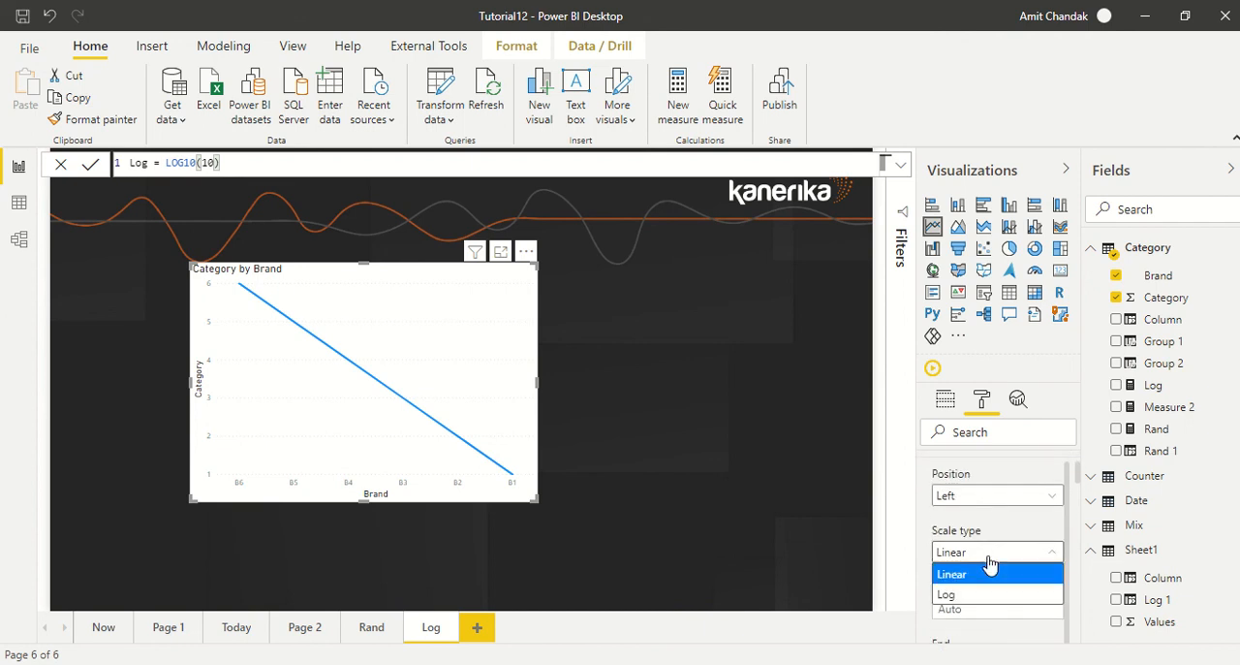
{"action": "left_click", "coordinate": [967, 595]}
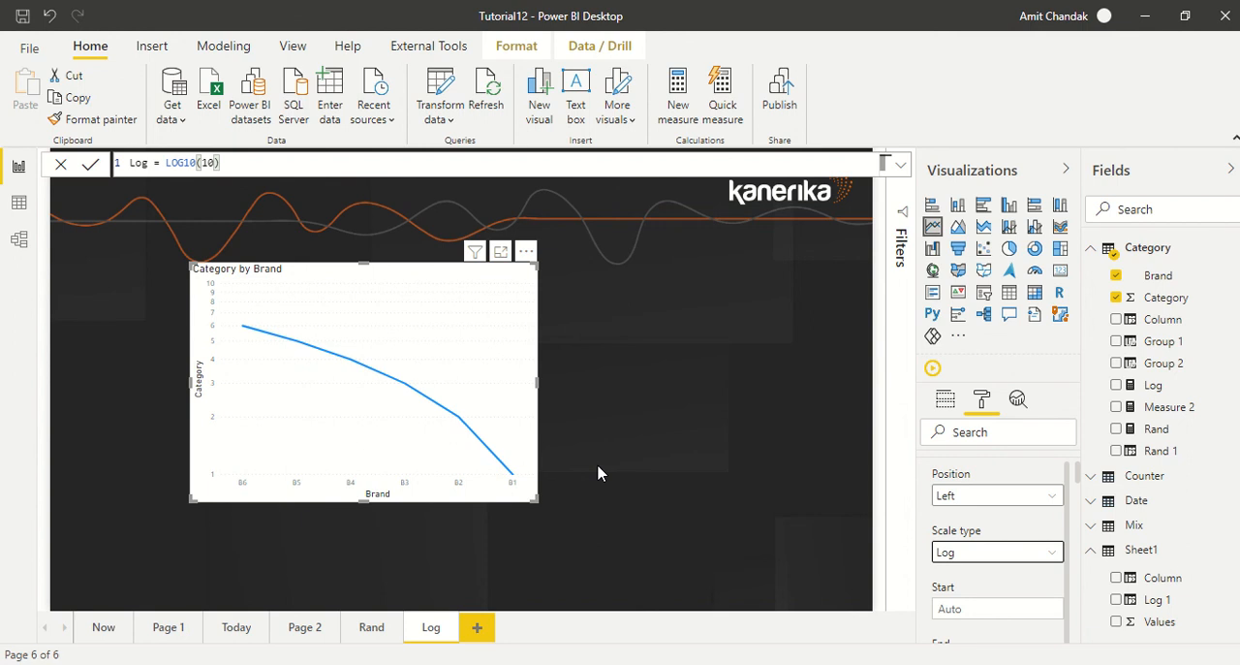
Switch the line chart's Y axis scale type back to Linear.
{"action": "left_click", "coordinate": [1004, 555]}
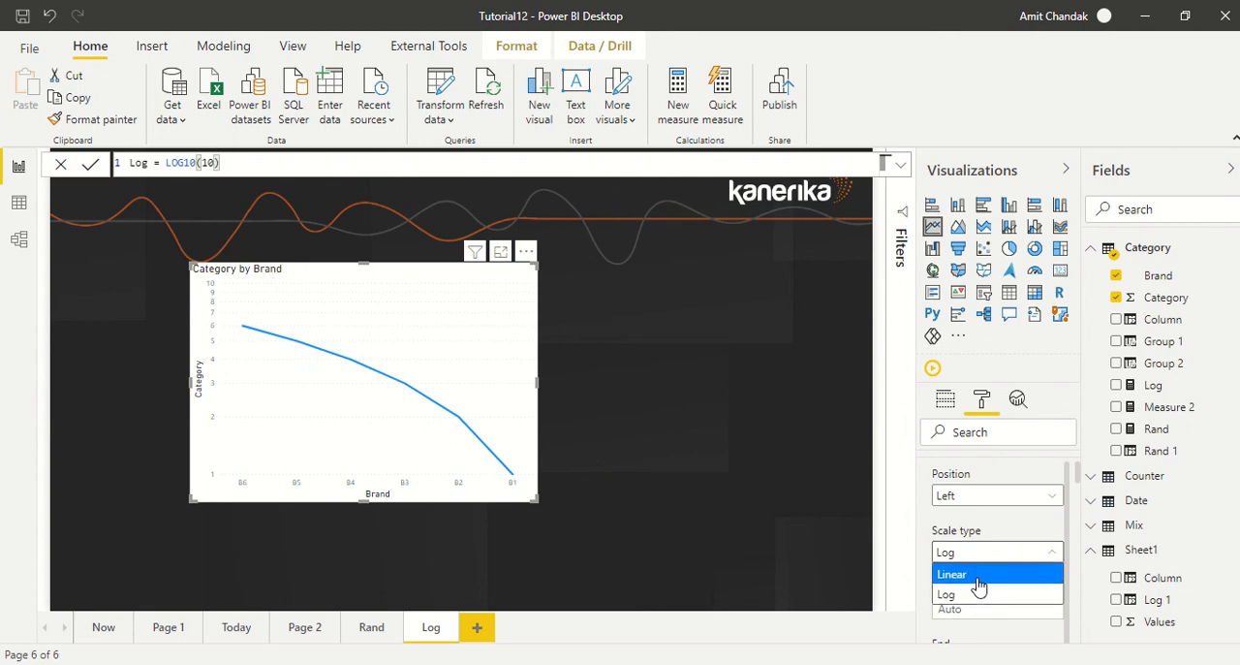
{"action": "left_click", "coordinate": [980, 577]}
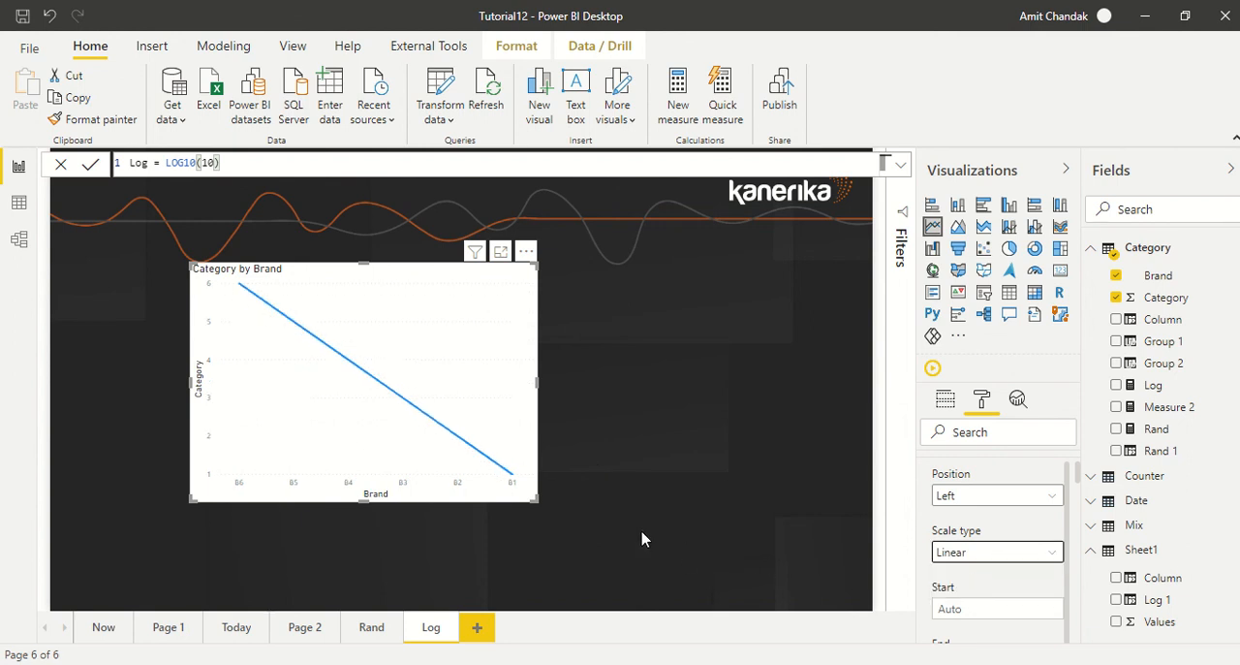